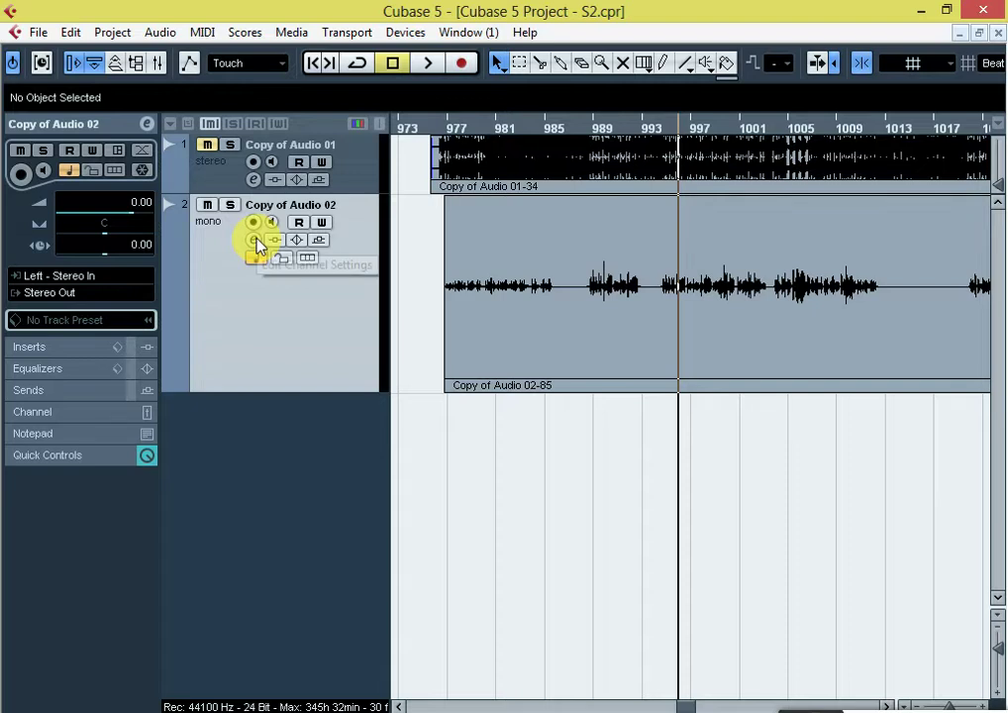
Load the VSTDynamics plug-in into the first insert slot of the Copy of Audio 02 track.
{"action": "left_click", "coordinate": [254, 242]}
{"action": "left_click", "coordinate": [98, 322]}
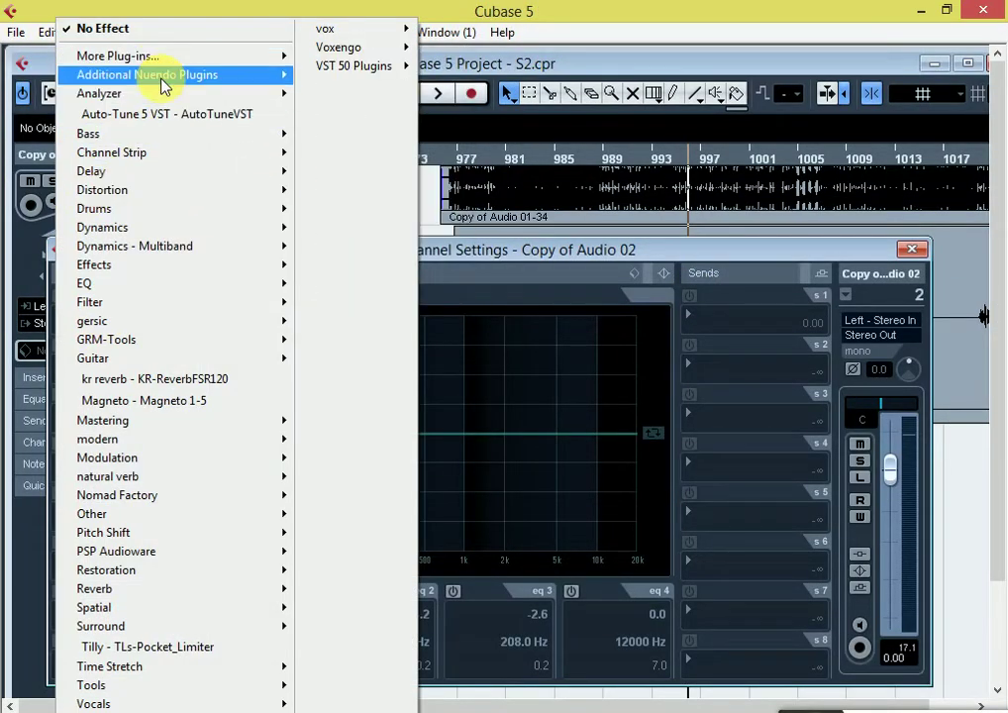
{"action": "mouse_move", "coordinate": [128, 71]}
{"action": "mouse_move", "coordinate": [365, 123]}
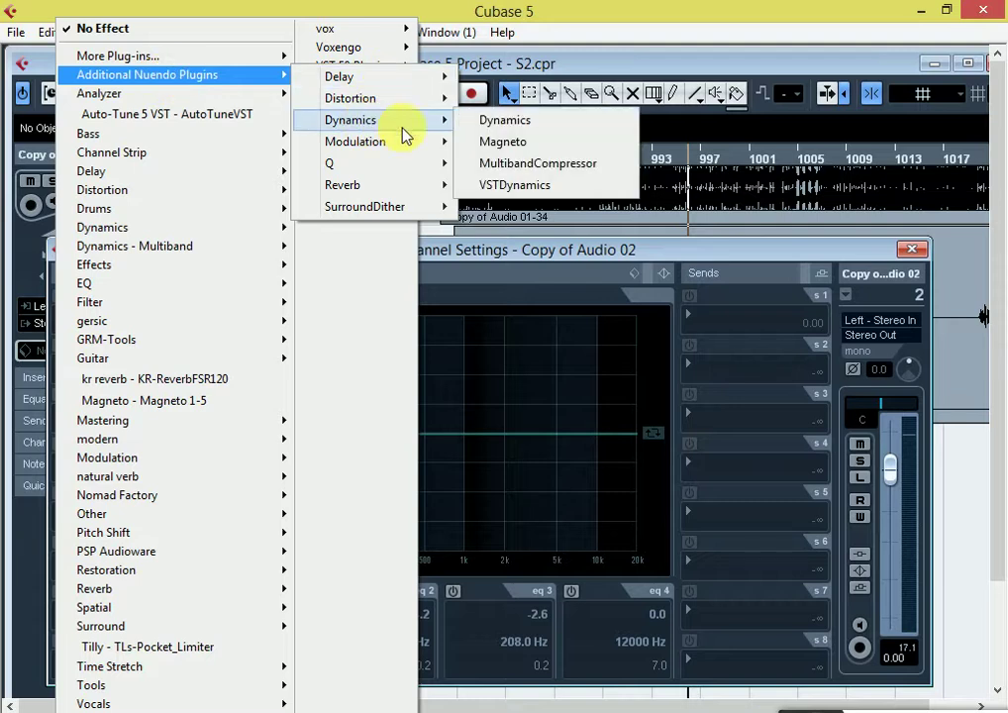
{"action": "left_click", "coordinate": [515, 185]}
Enable VSTDynamics' auto gate and compressor, and set the compressor's make-up gain to 10 dB.
{"action": "left_click", "coordinate": [399, 249]}
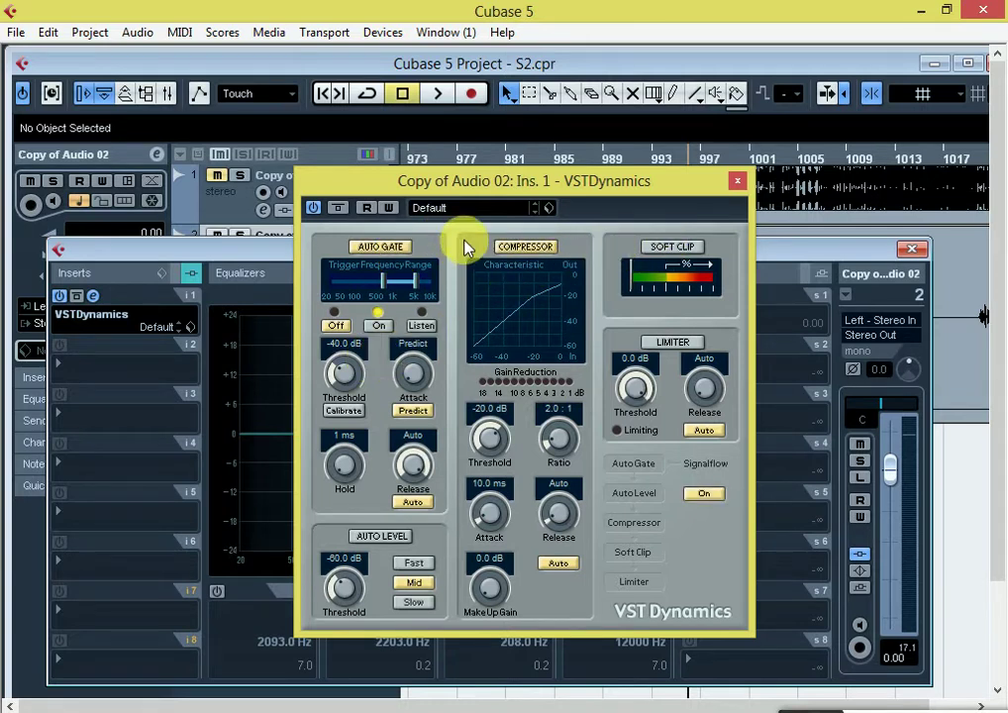
{"action": "left_click_drag", "start_coordinate": [455, 180], "coordinate": [370, 151]}
{"action": "left_click", "coordinate": [405, 532]}
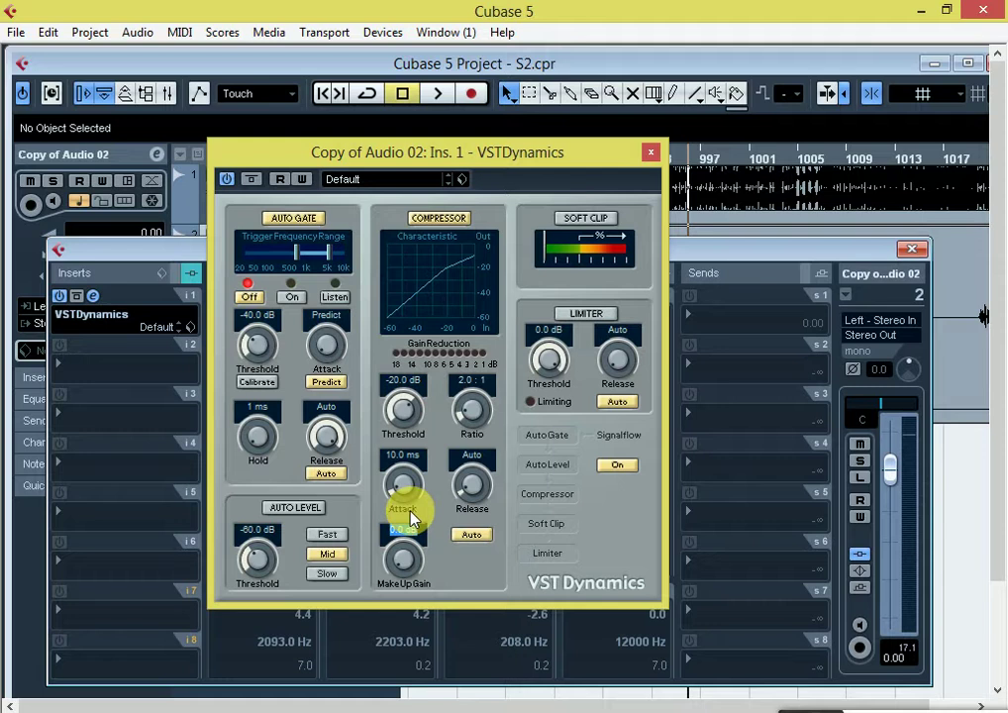
{"action": "type", "text": "10"}
{"action": "key", "text": "Return"}
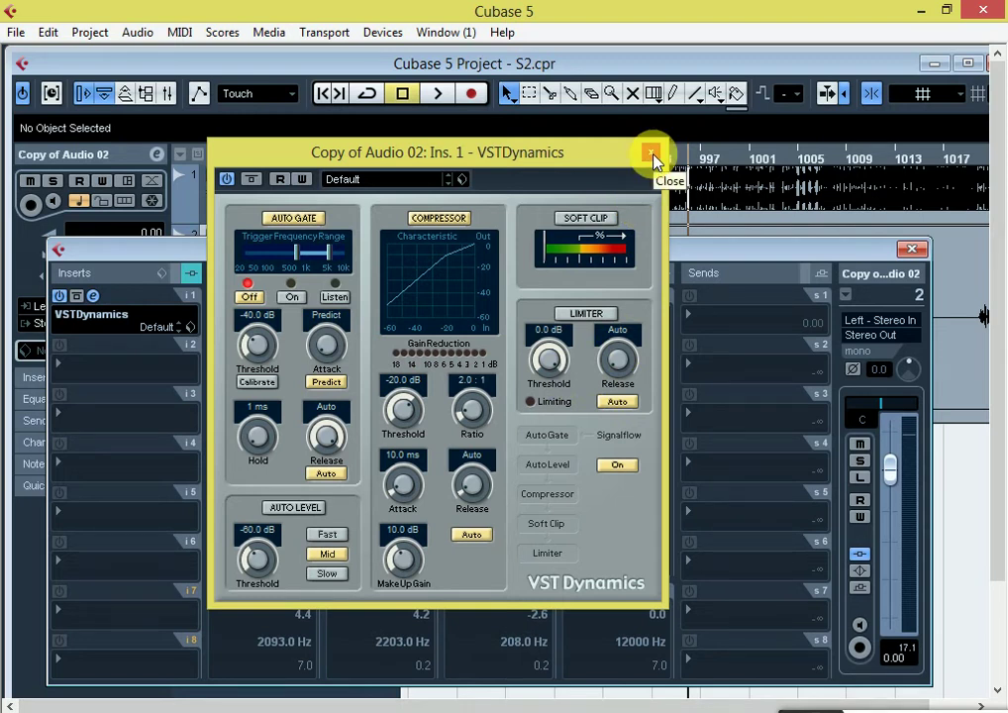
Close the channel settings, play back the vocal through VSTDynamics, and close the plug-in.
{"action": "left_click", "coordinate": [911, 249]}
{"action": "key", "text": "space"}
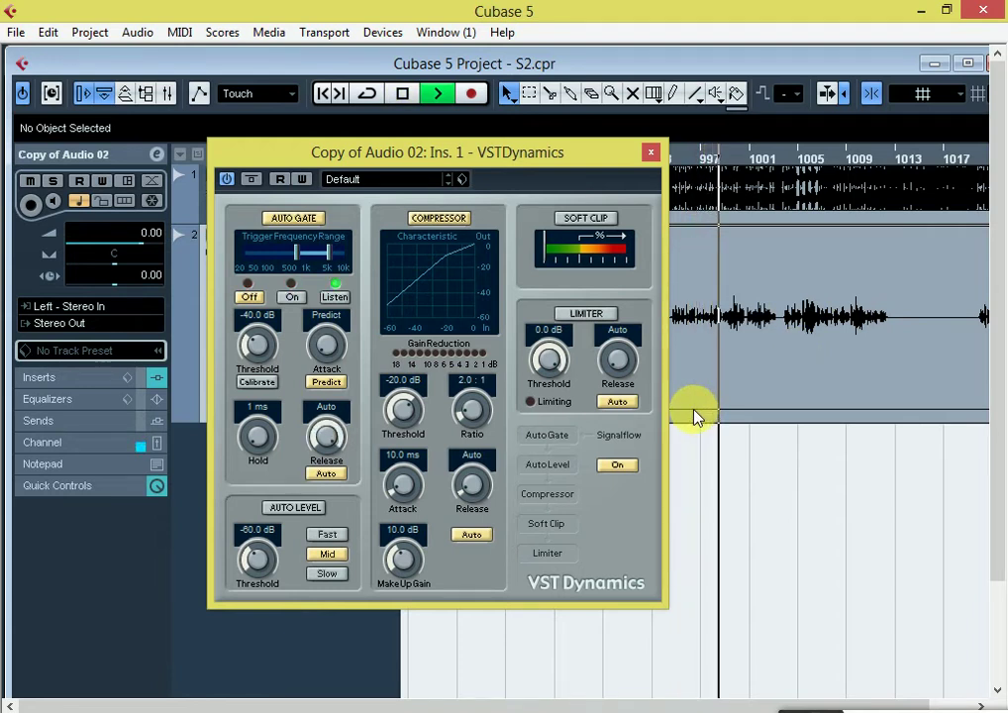
{"action": "key", "text": "space"}
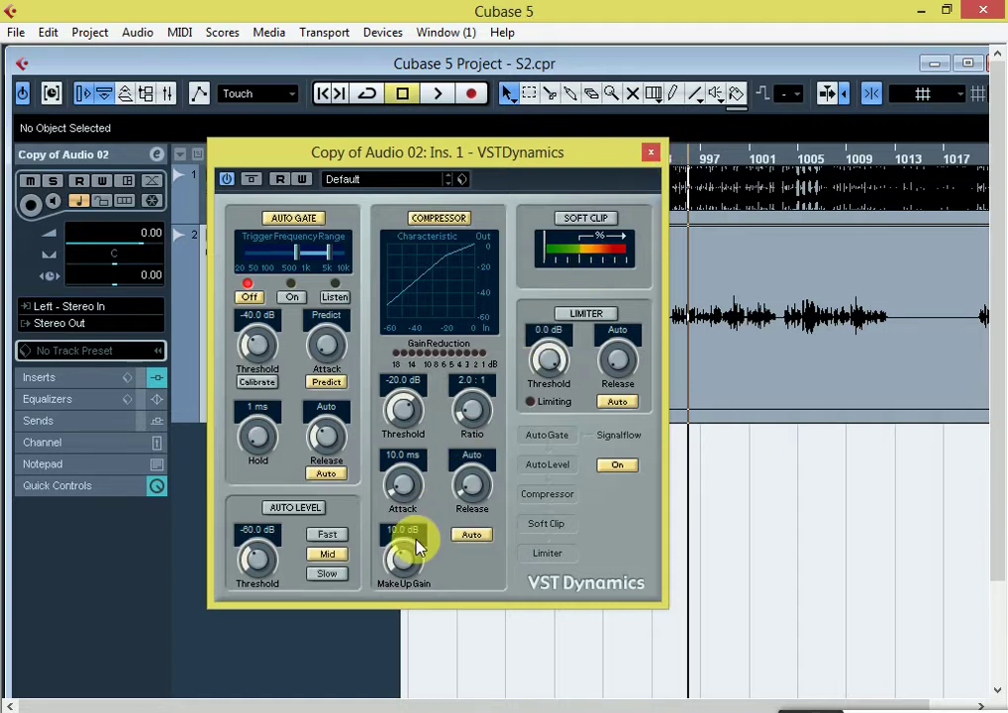
{"action": "left_click", "coordinate": [650, 151]}
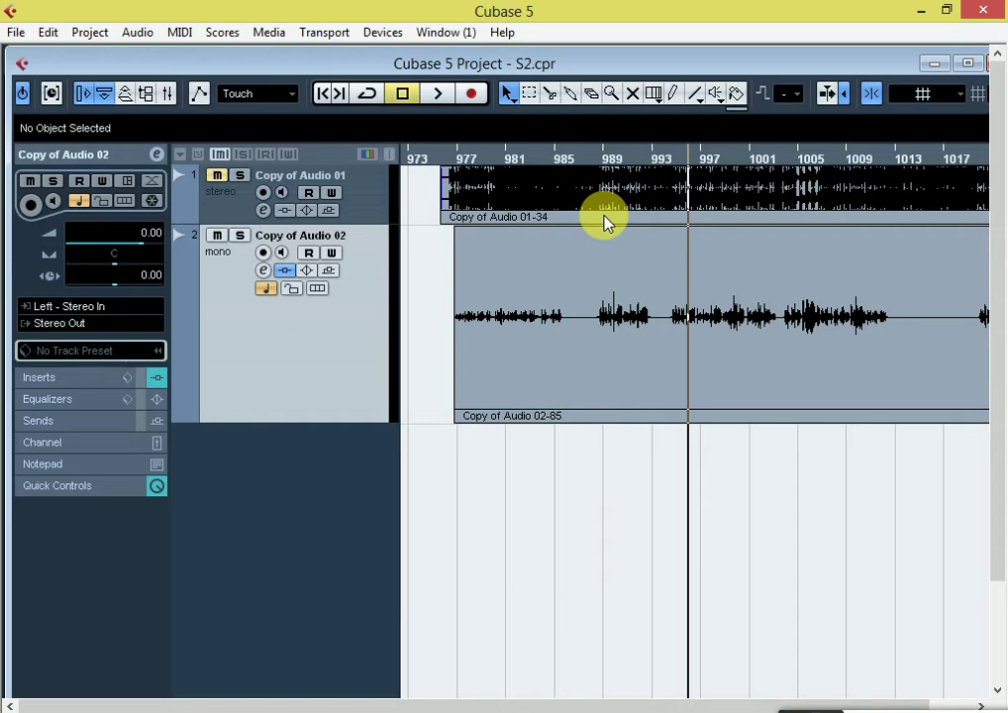
Load the W43 Mono restoration plug-in into the second insert slot of Copy of Audio 02.
{"action": "left_click", "coordinate": [264, 275]}
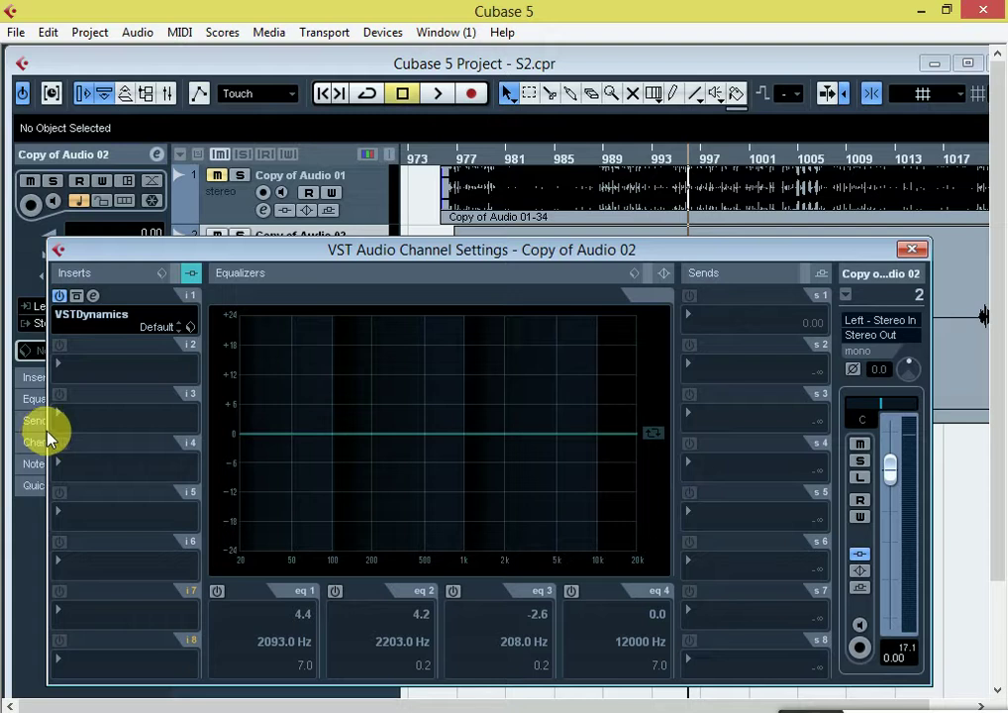
{"action": "left_click", "coordinate": [127, 366]}
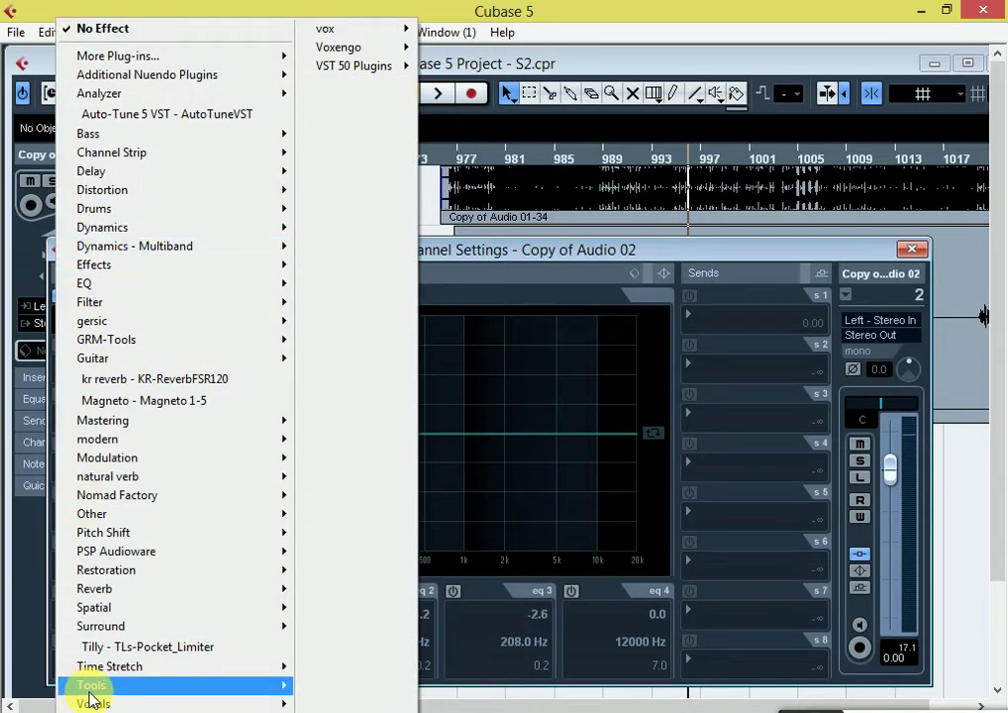
{"action": "mouse_move", "coordinate": [89, 593]}
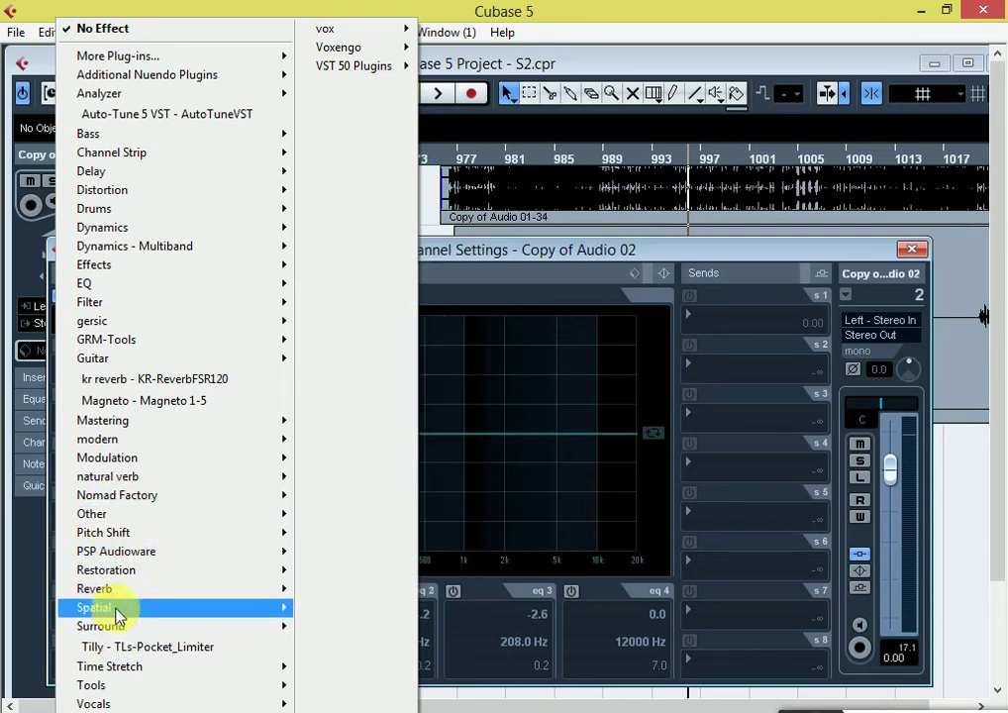
{"action": "mouse_move", "coordinate": [117, 574]}
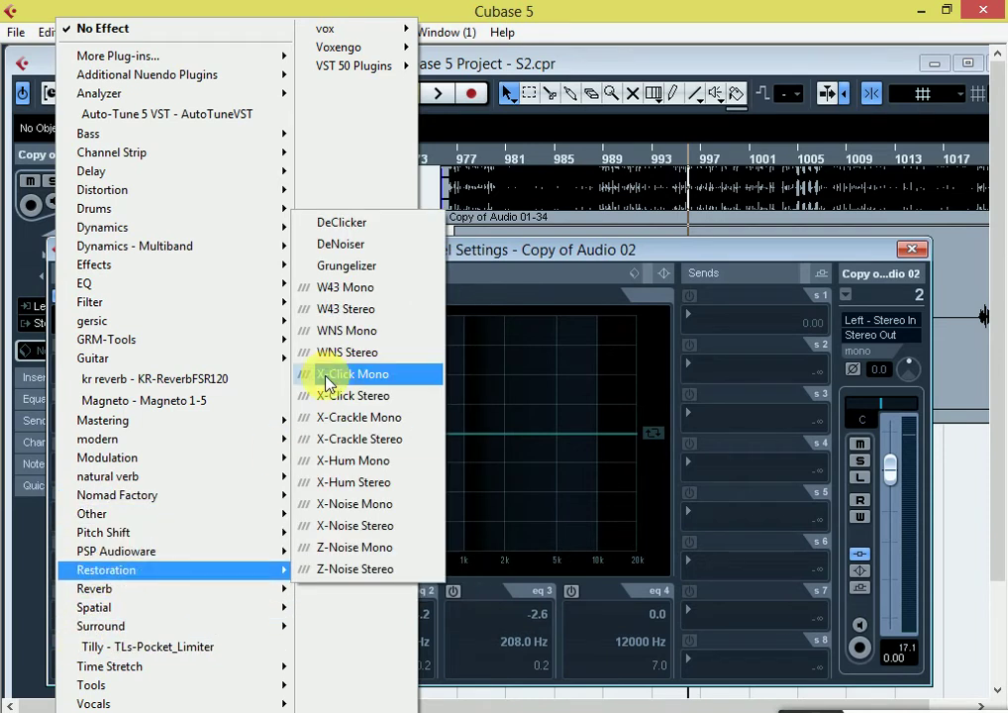
{"action": "left_click", "coordinate": [362, 292]}
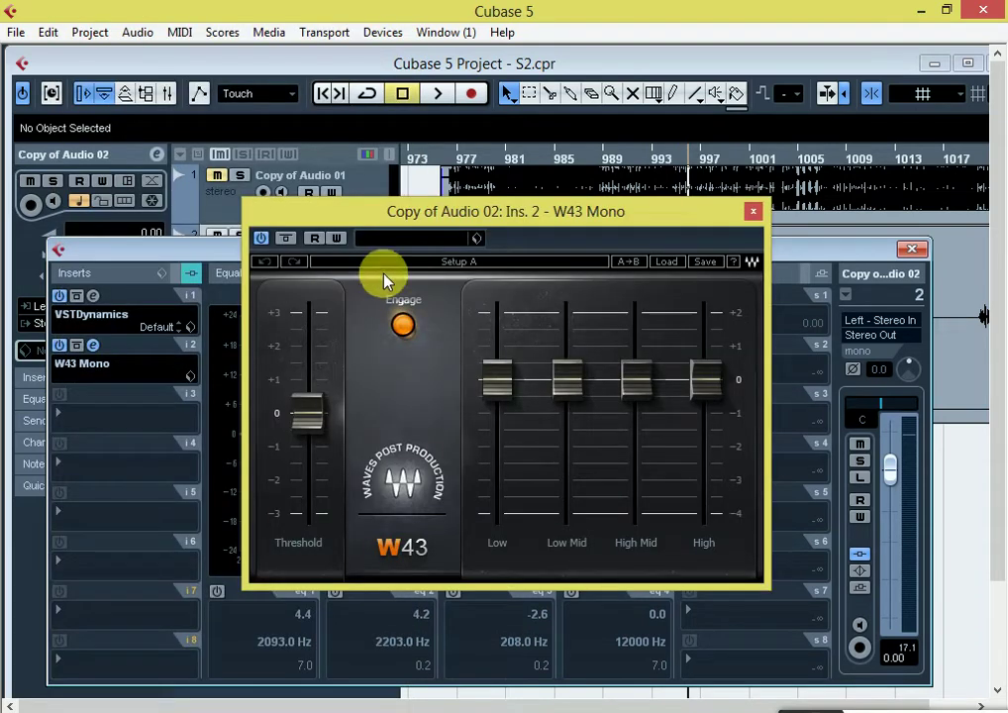
{"action": "left_click_drag", "start_coordinate": [458, 224], "coordinate": [383, 203]}
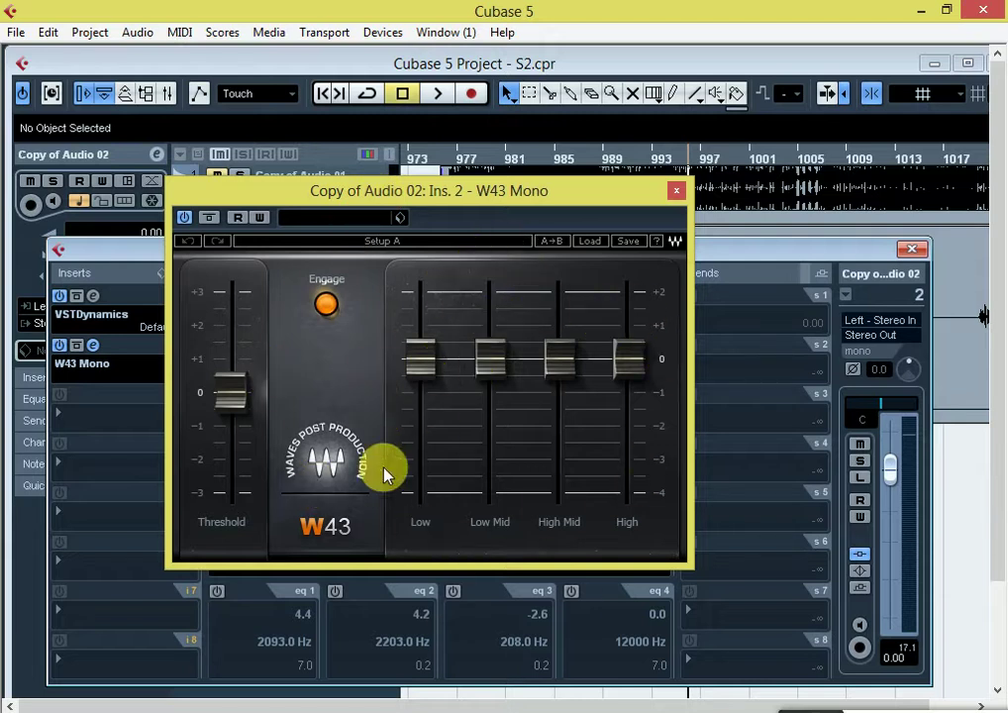
Raise the W43 bands to about 0.69 for Low, 0.76 for Low Mid, and 1 for High Mid and High.
{"action": "left_click", "coordinate": [428, 363]}
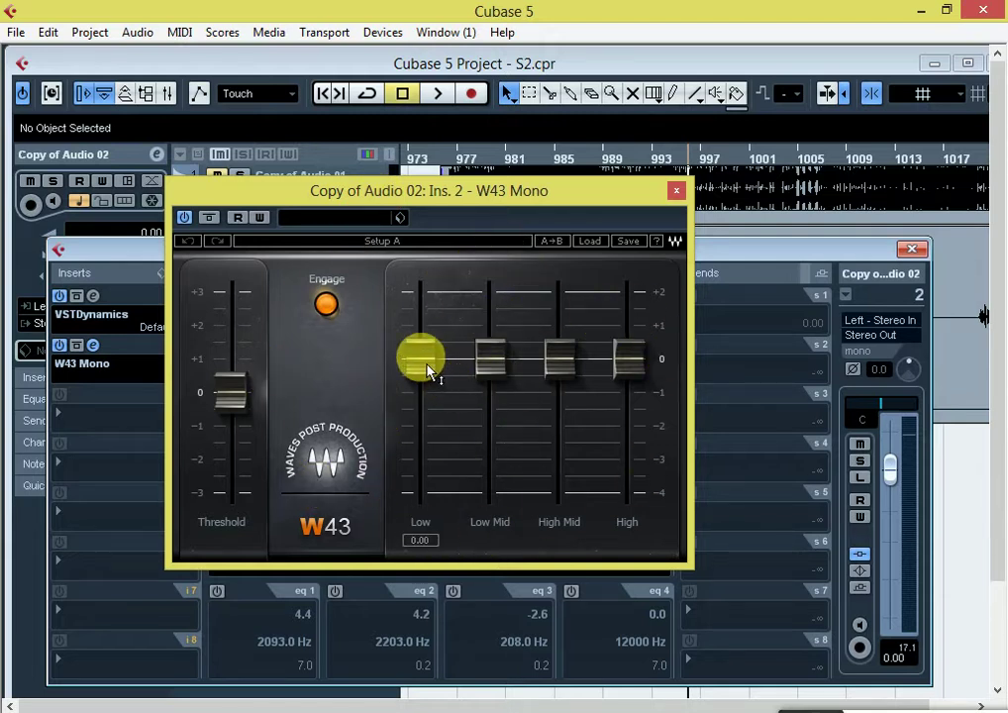
{"action": "left_click_drag", "start_coordinate": [427, 362], "coordinate": [428, 338]}
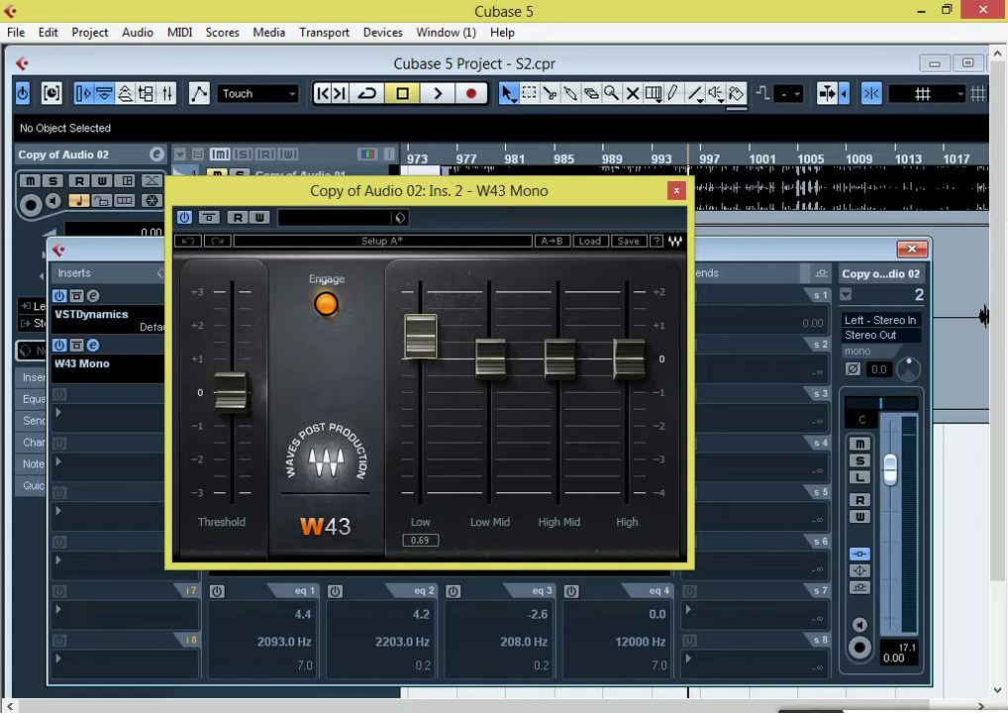
{"action": "left_click_drag", "start_coordinate": [490, 356], "coordinate": [490, 334]}
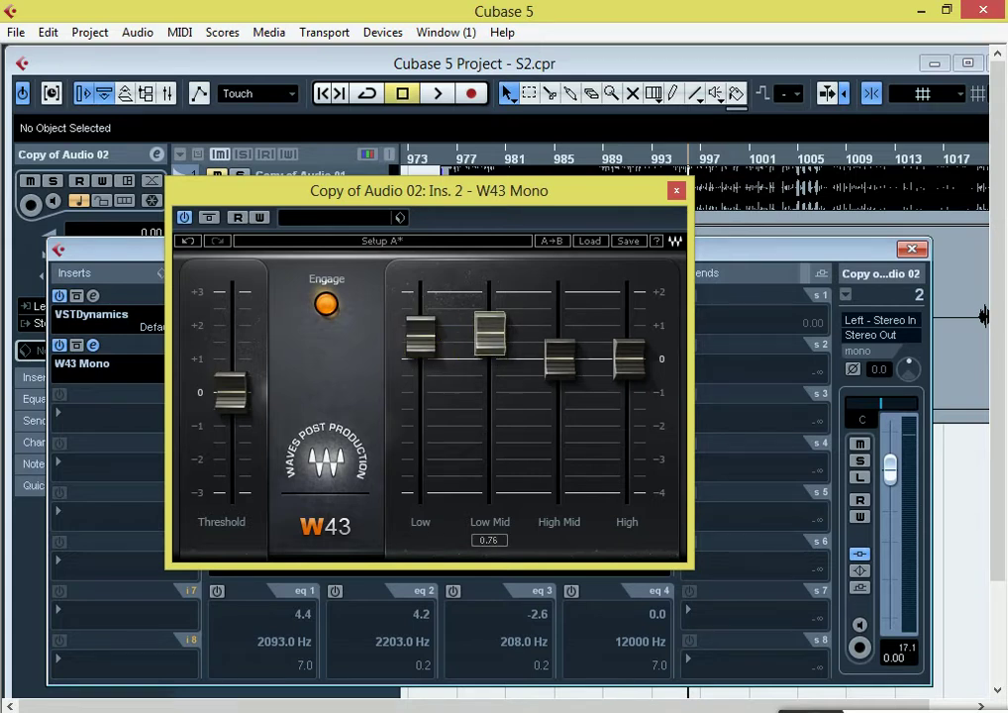
{"action": "left_click_drag", "start_coordinate": [567, 349], "coordinate": [567, 320]}
{"action": "left_click_drag", "start_coordinate": [618, 360], "coordinate": [628, 324]}
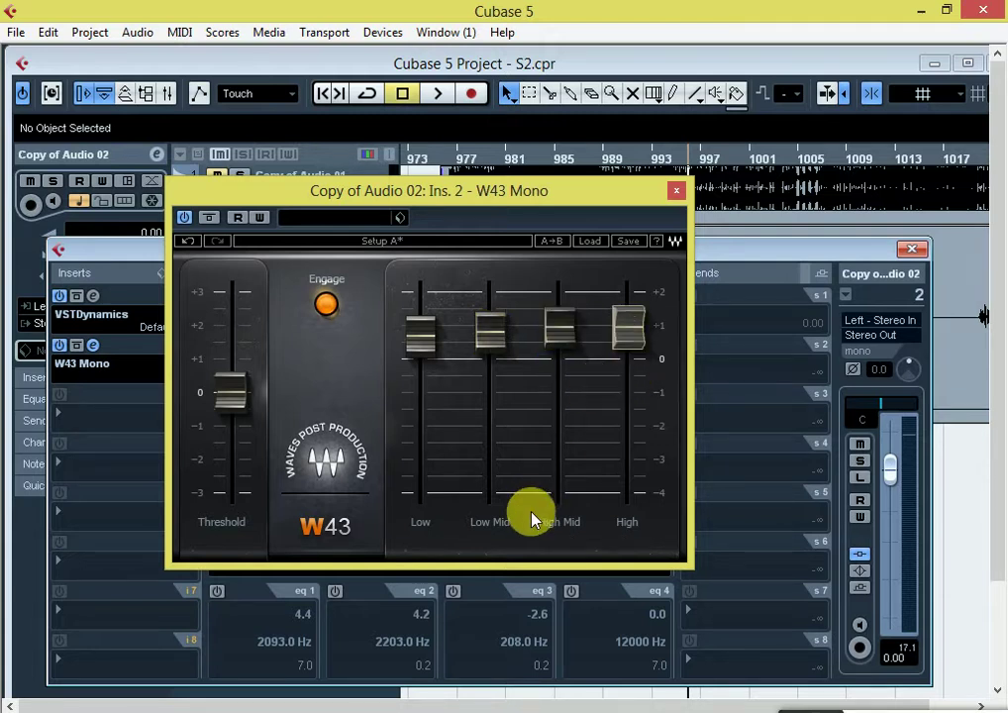
Raise the W43 threshold to about 0.8 during playback, and close the plug-in.
{"action": "key", "text": "space"}
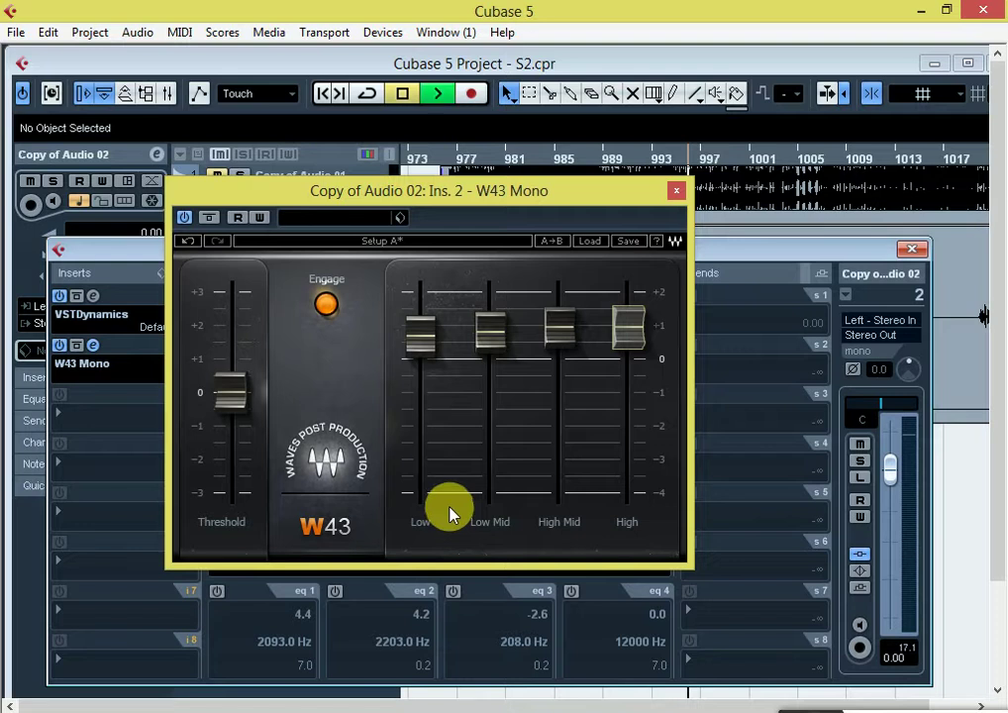
{"action": "left_click_drag", "start_coordinate": [232, 396], "coordinate": [231, 365]}
{"action": "key", "text": "space"}
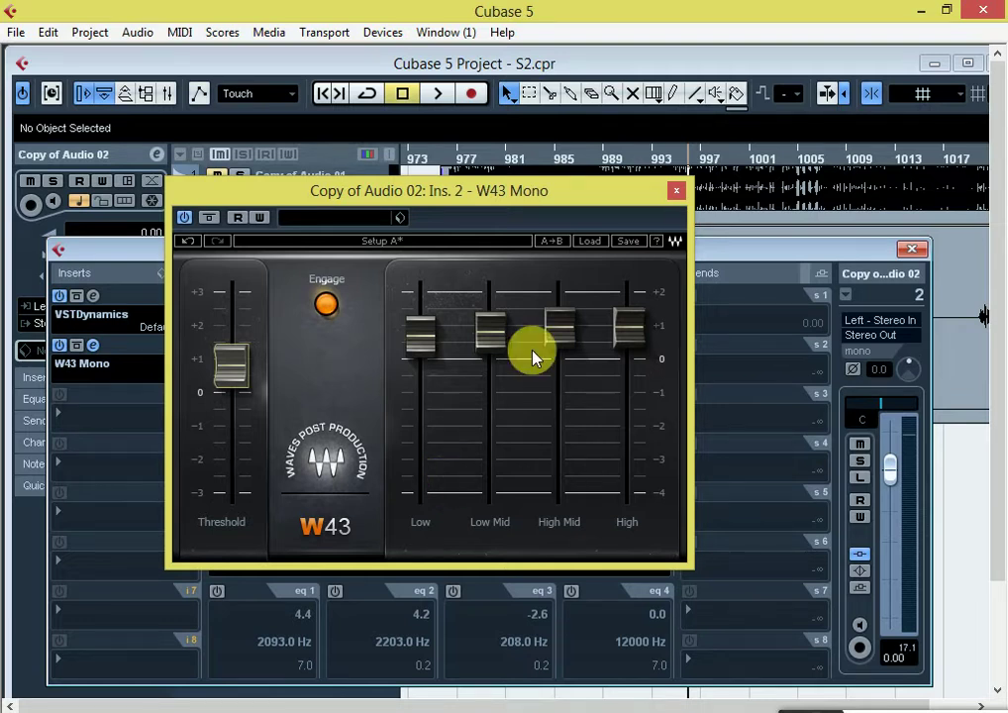
{"action": "left_click", "coordinate": [674, 193]}
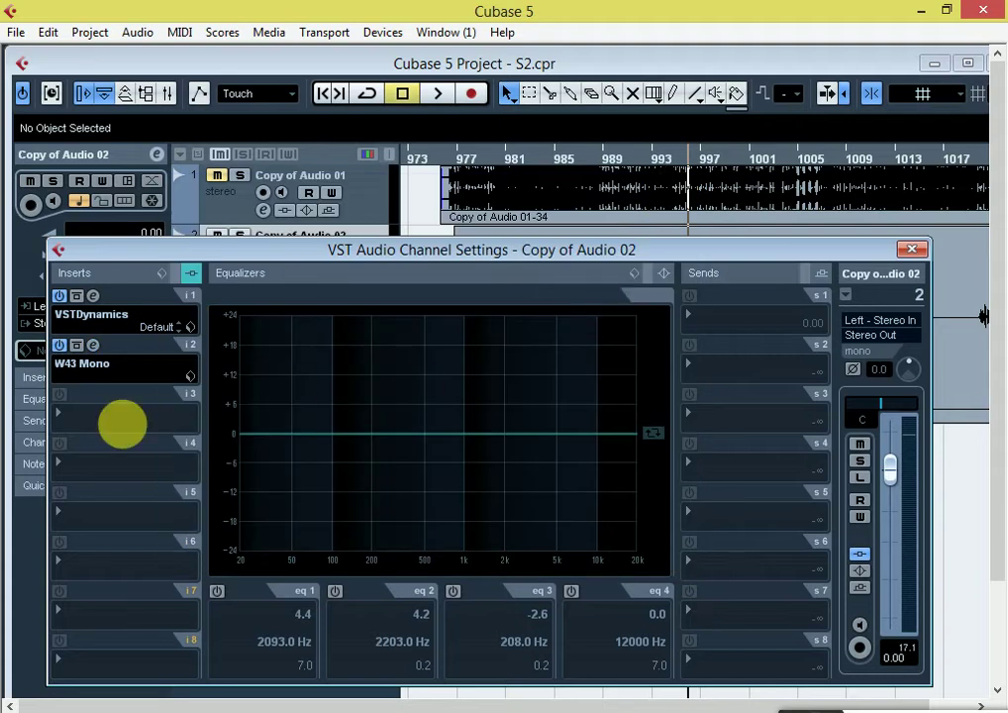
Load the WNS Mono noise suppressor into the third insert slot of Copy of Audio 02.
{"action": "left_click", "coordinate": [101, 423]}
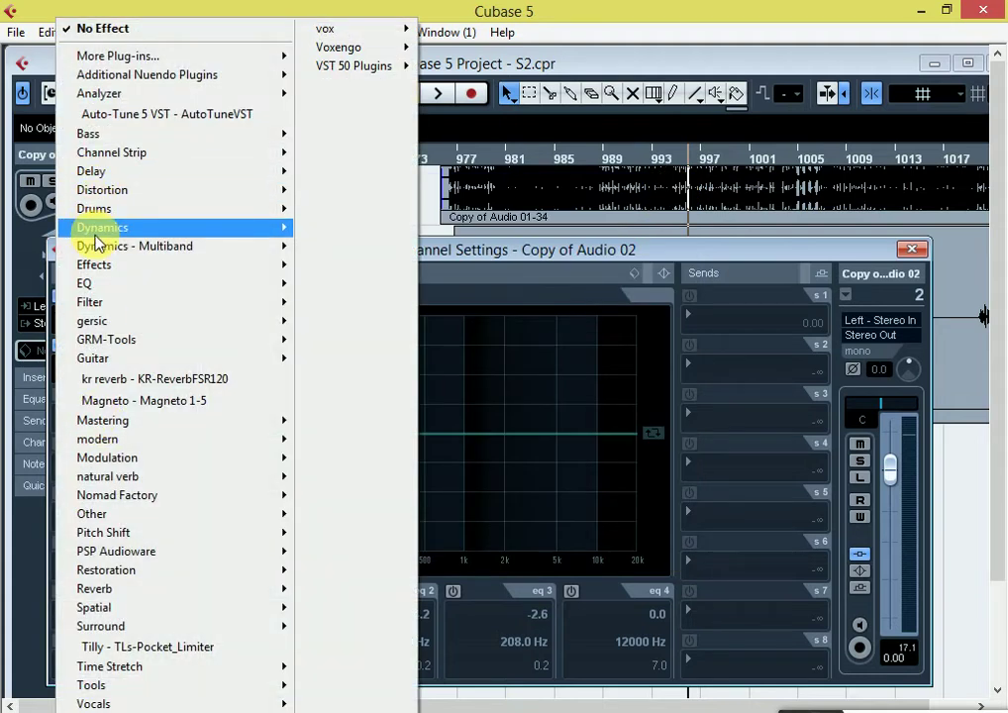
{"action": "mouse_move", "coordinate": [102, 230]}
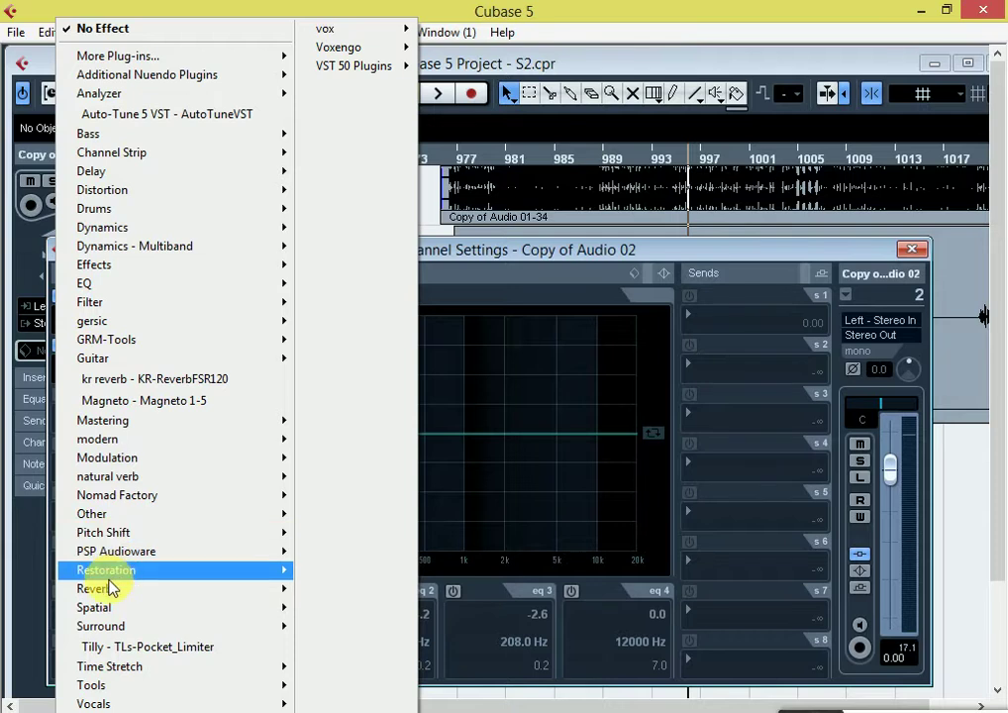
{"action": "mouse_move", "coordinate": [113, 576]}
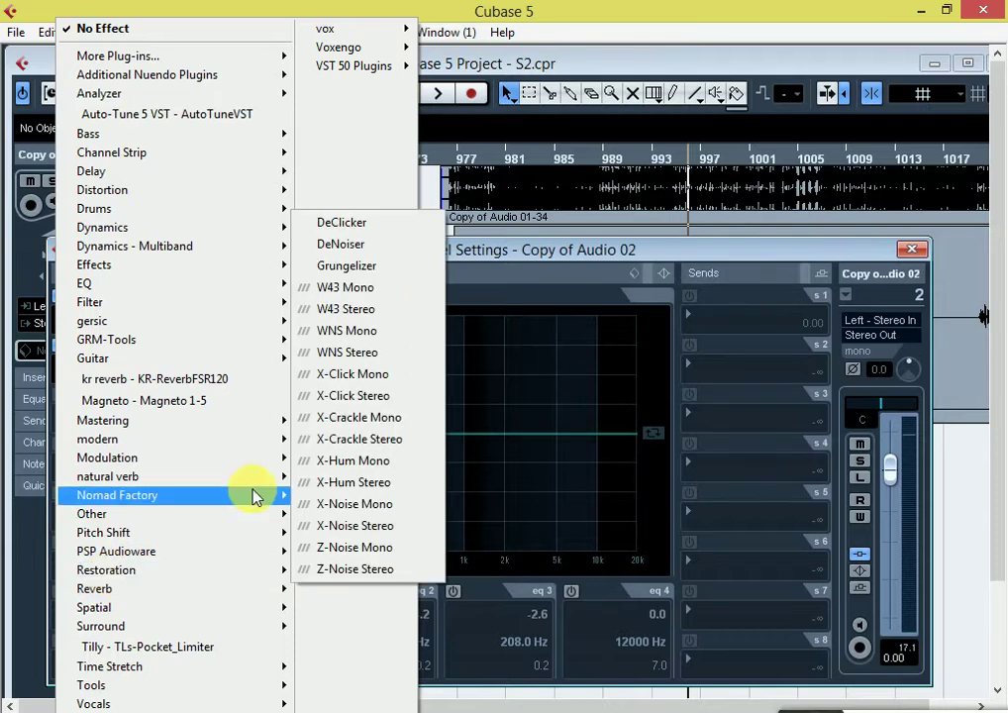
{"action": "left_click", "coordinate": [344, 333]}
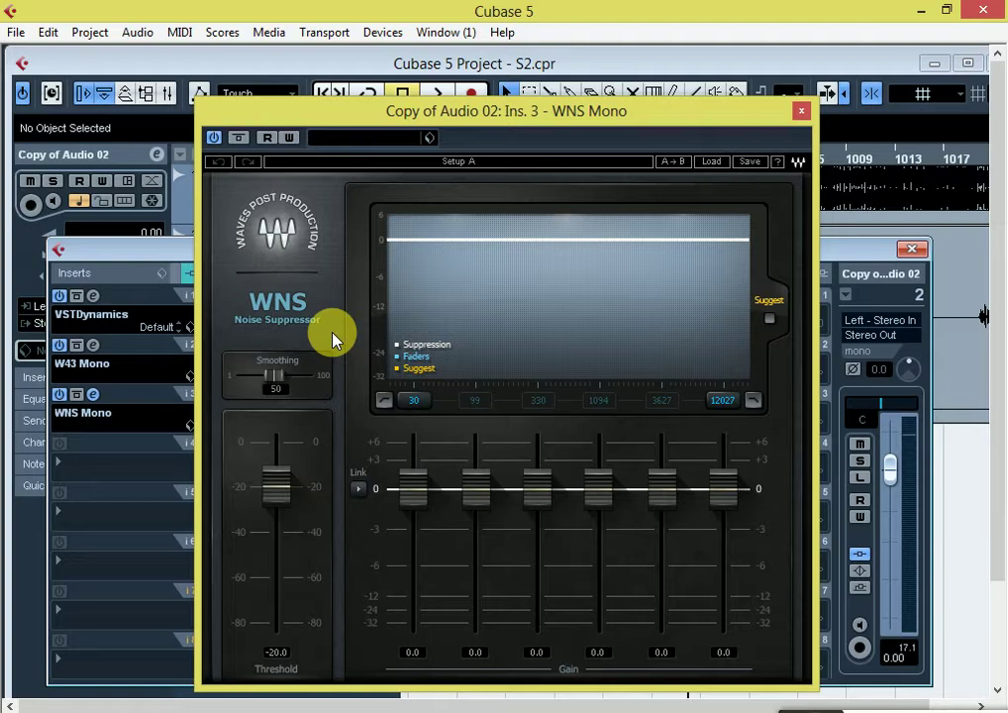
Raise the six WNS gain faders, from lowest to highest frequency, to 3.0, 2.1, 2.5, 2.3, 2.1 and 2.5.
{"action": "left_click_drag", "start_coordinate": [409, 484], "coordinate": [413, 456]}
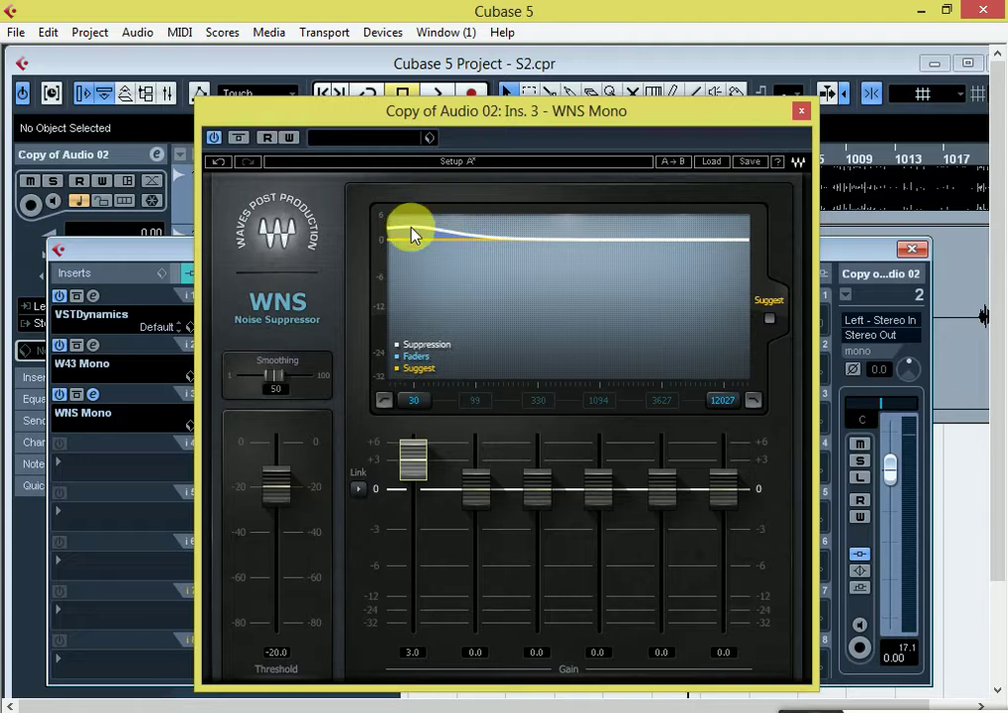
{"action": "left_click_drag", "start_coordinate": [480, 498], "coordinate": [595, 460]}
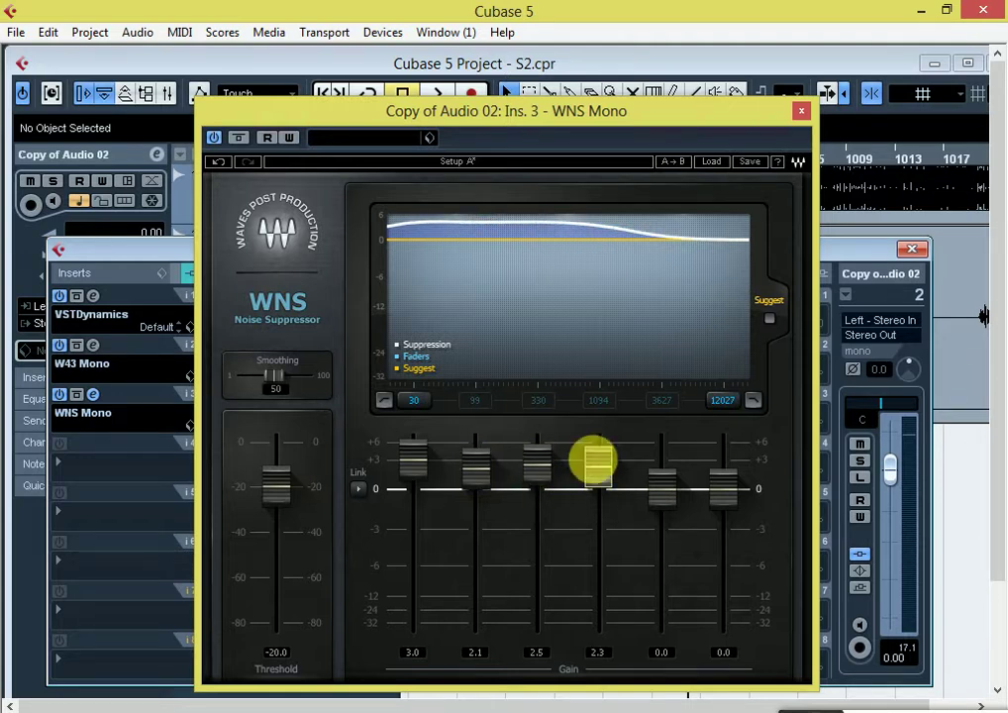
{"action": "mouse_move", "coordinate": [651, 486]}
{"action": "left_mouse_down"}
{"action": "mouse_move", "coordinate": [651, 456]}
{"action": "mouse_move", "coordinate": [651, 467]}
{"action": "left_mouse_up"}
{"action": "left_click_drag", "start_coordinate": [715, 478], "coordinate": [715, 465]}
Lower the WNS threshold to -22.6 during playback, and close the plug-in.
{"action": "key", "text": "space"}
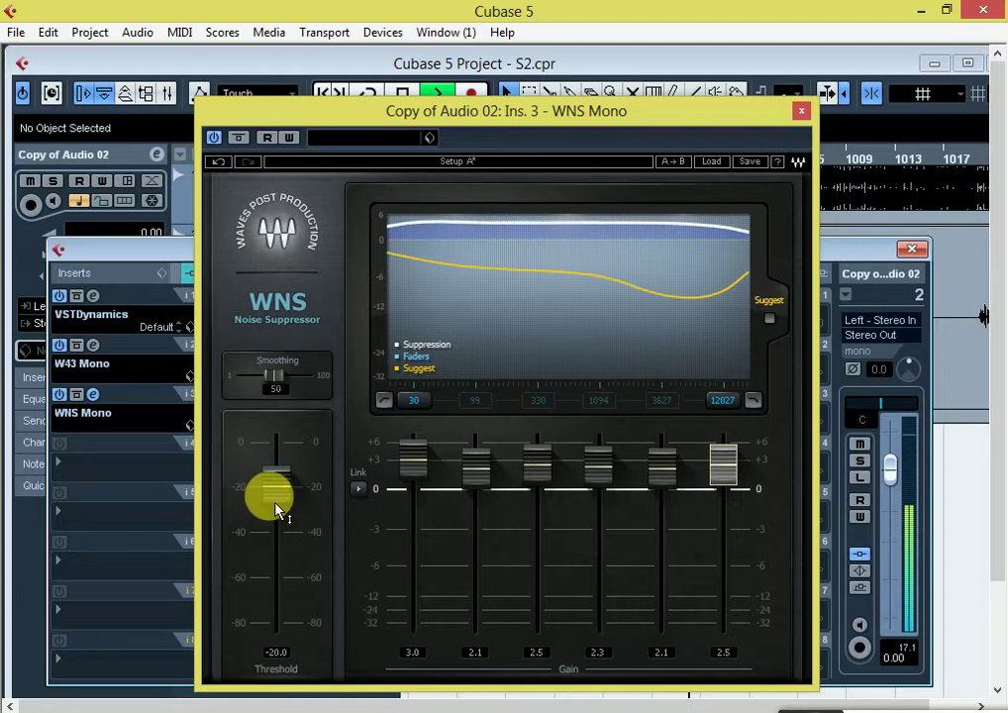
{"action": "mouse_move", "coordinate": [280, 503]}
{"action": "left_mouse_down"}
{"action": "mouse_move", "coordinate": [280, 477]}
{"action": "mouse_move", "coordinate": [280, 505]}
{"action": "mouse_move", "coordinate": [272, 488]}
{"action": "left_mouse_up"}
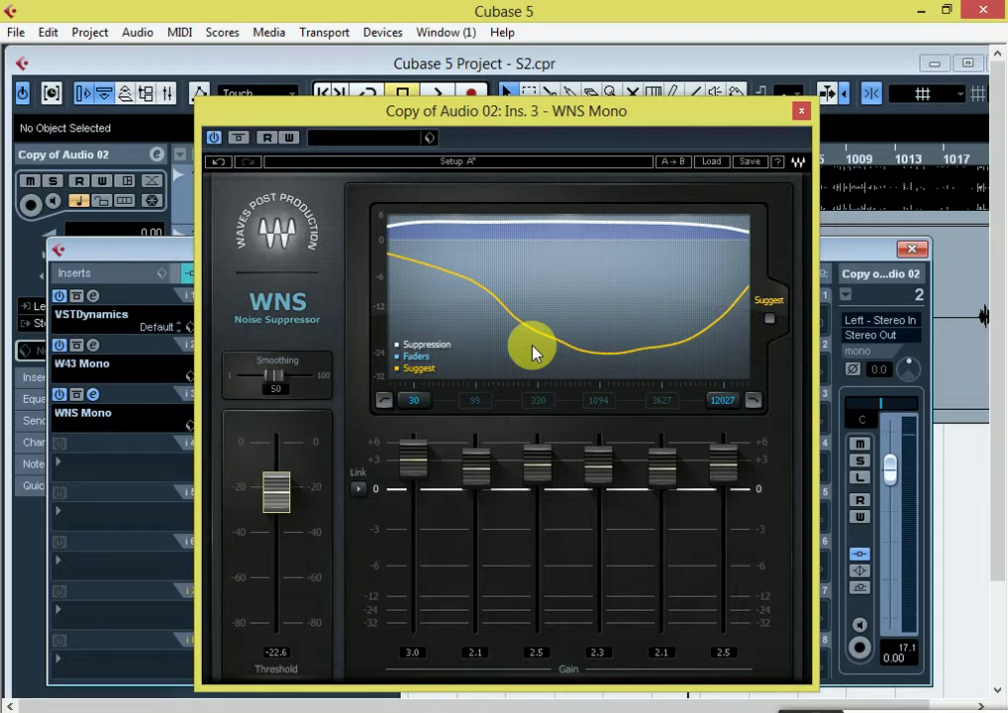
{"action": "left_click", "coordinate": [802, 110]}
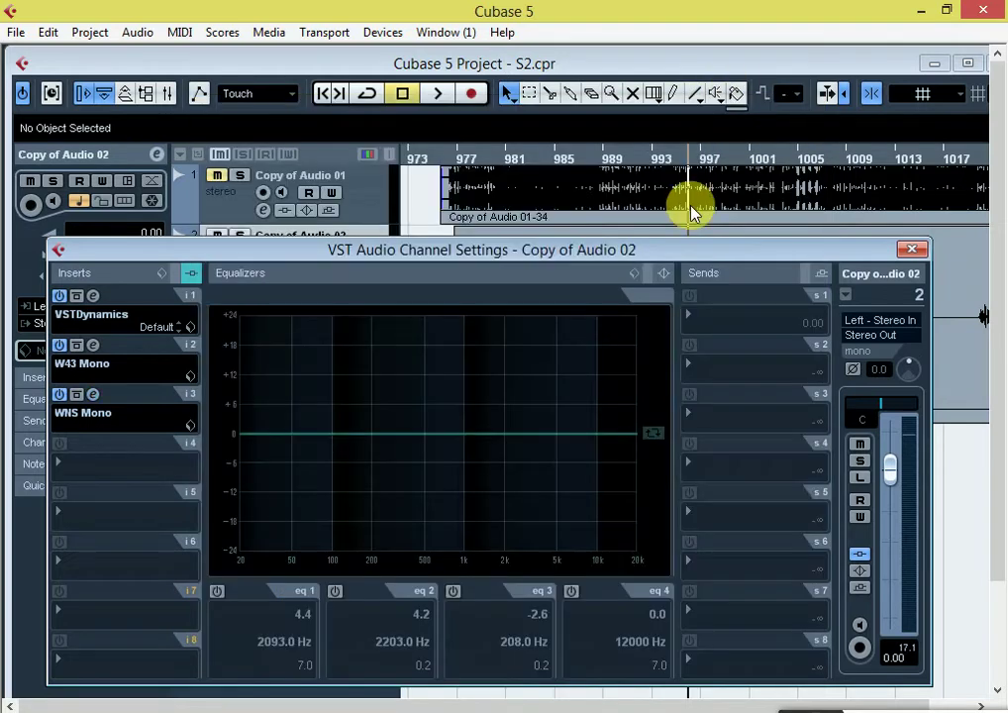
Load the PuigTec EQP1A Mono equalizer into the fourth insert slot of Copy of Audio 02.
{"action": "left_click", "coordinate": [93, 467]}
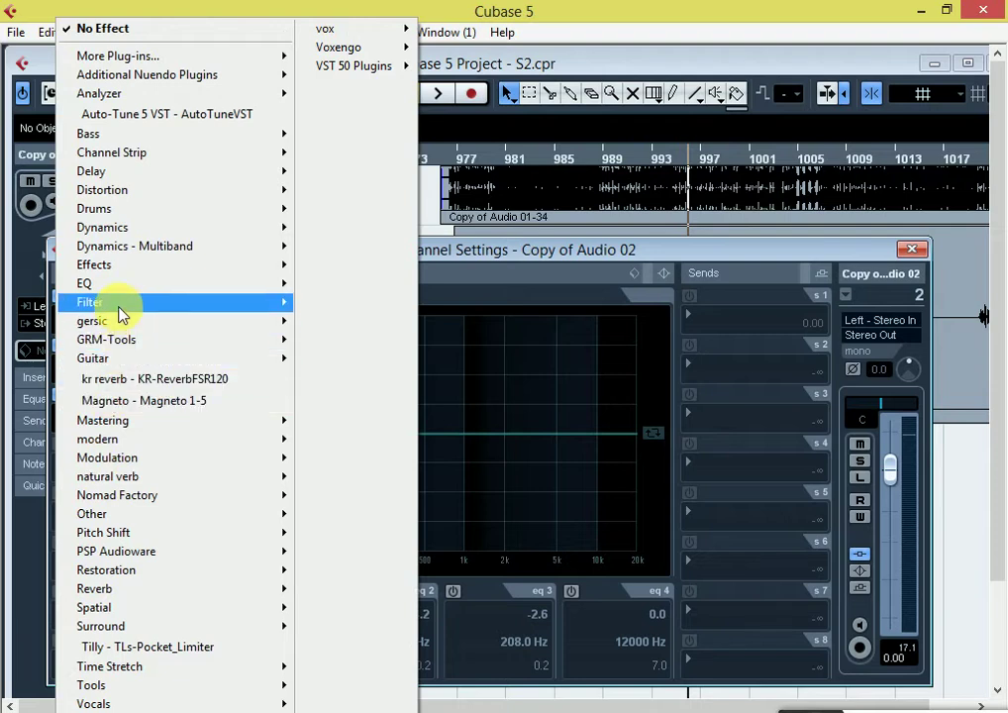
{"action": "mouse_move", "coordinate": [112, 296]}
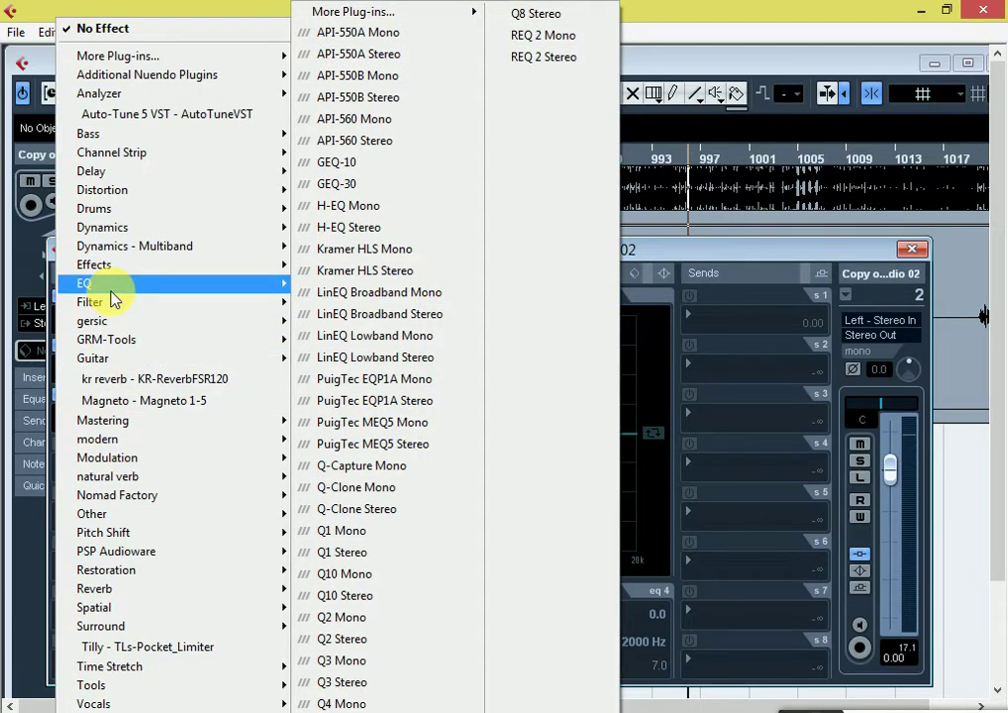
{"action": "left_click", "coordinate": [342, 386]}
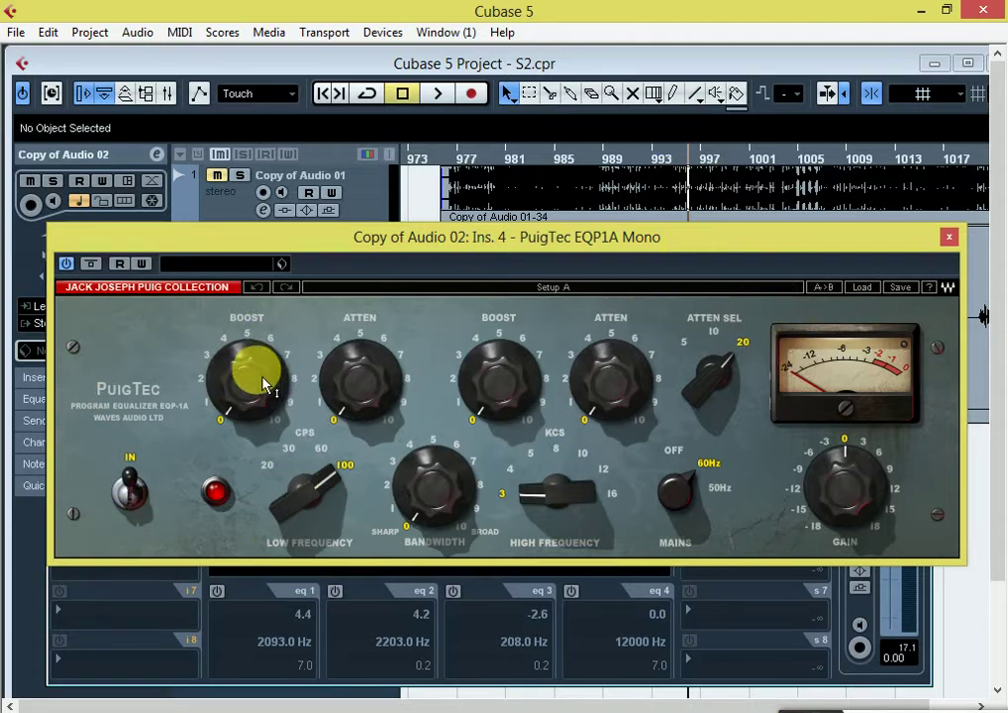
Set the PuigTec low-frequency boost to about 2.7 and attenuation to 2.6, the high-frequency boost and attenuation to 3.2, and the gain to about 6.
{"action": "left_click", "coordinate": [253, 413]}
{"action": "left_click_drag", "start_coordinate": [256, 419], "coordinate": [256, 392]}
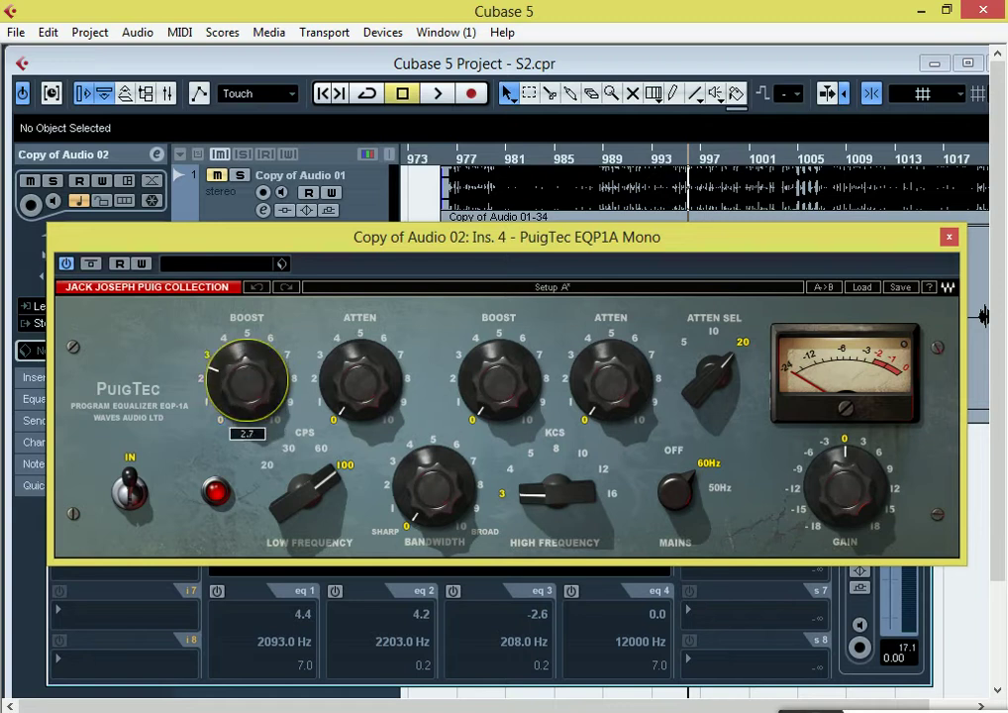
{"action": "left_click_drag", "start_coordinate": [360, 379], "coordinate": [360, 354]}
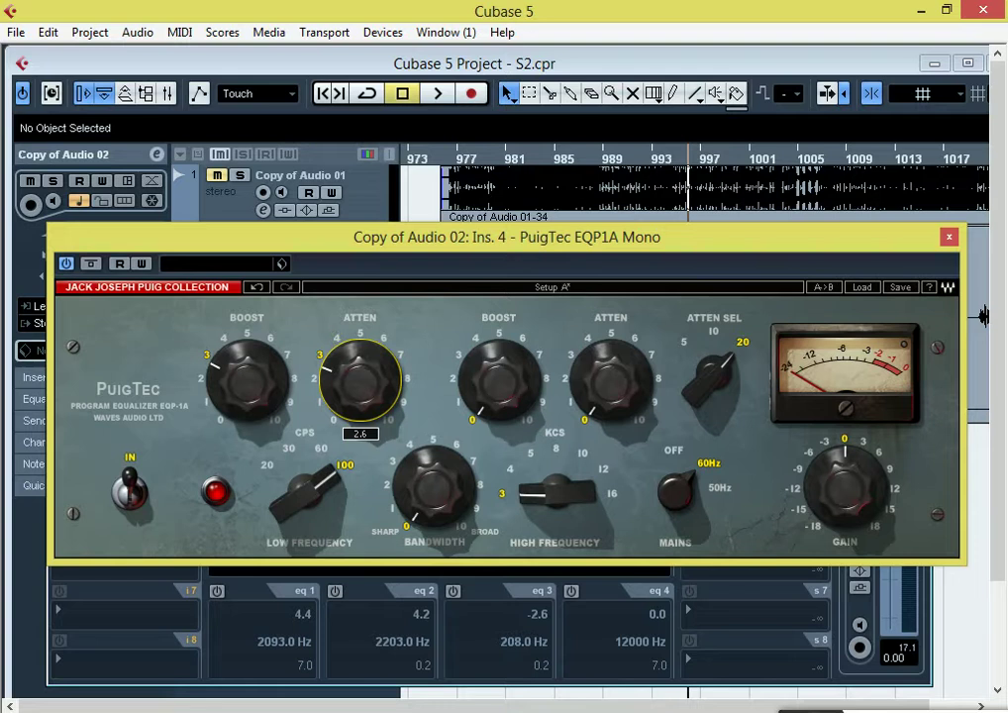
{"action": "left_click_drag", "start_coordinate": [499, 400], "coordinate": [499, 369]}
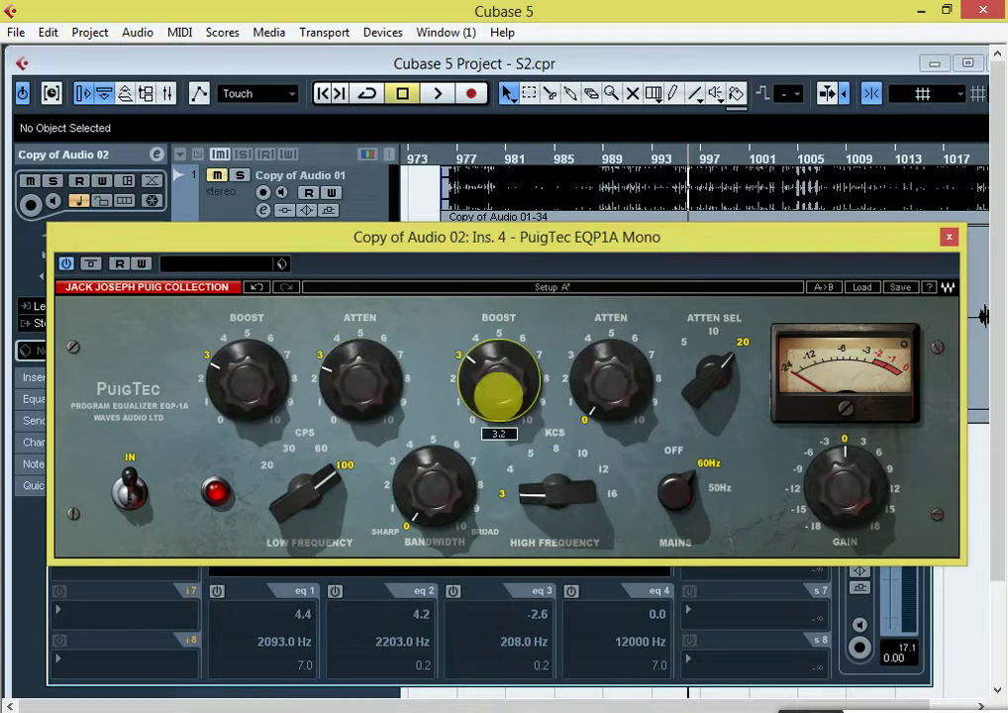
{"action": "left_click_drag", "start_coordinate": [646, 406], "coordinate": [645, 386]}
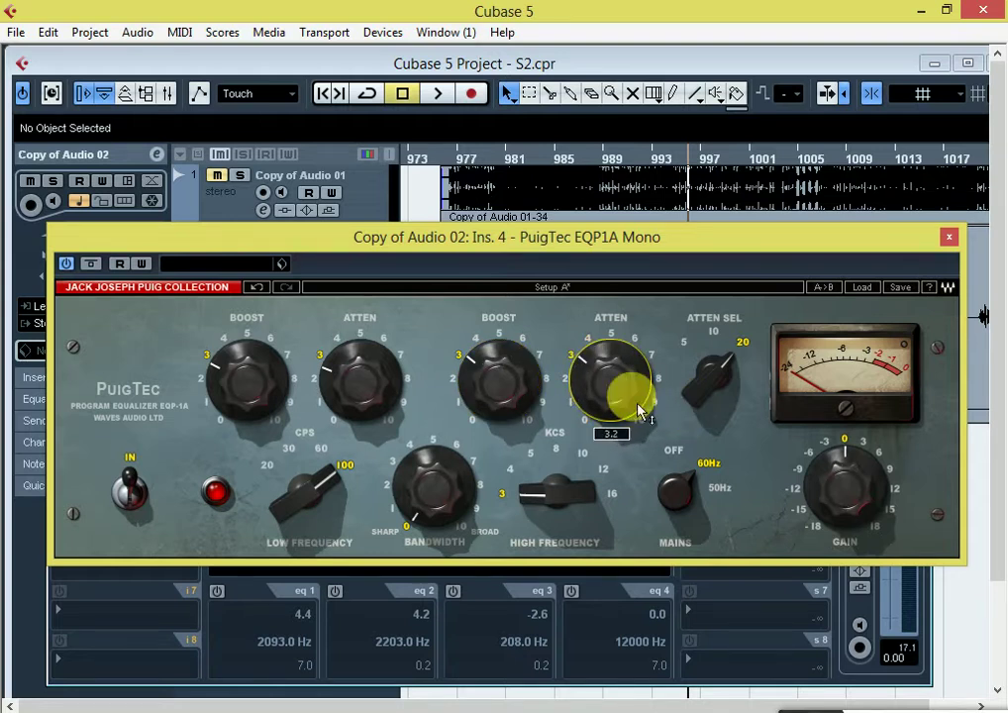
{"action": "left_click_drag", "start_coordinate": [865, 497], "coordinate": [864, 445]}
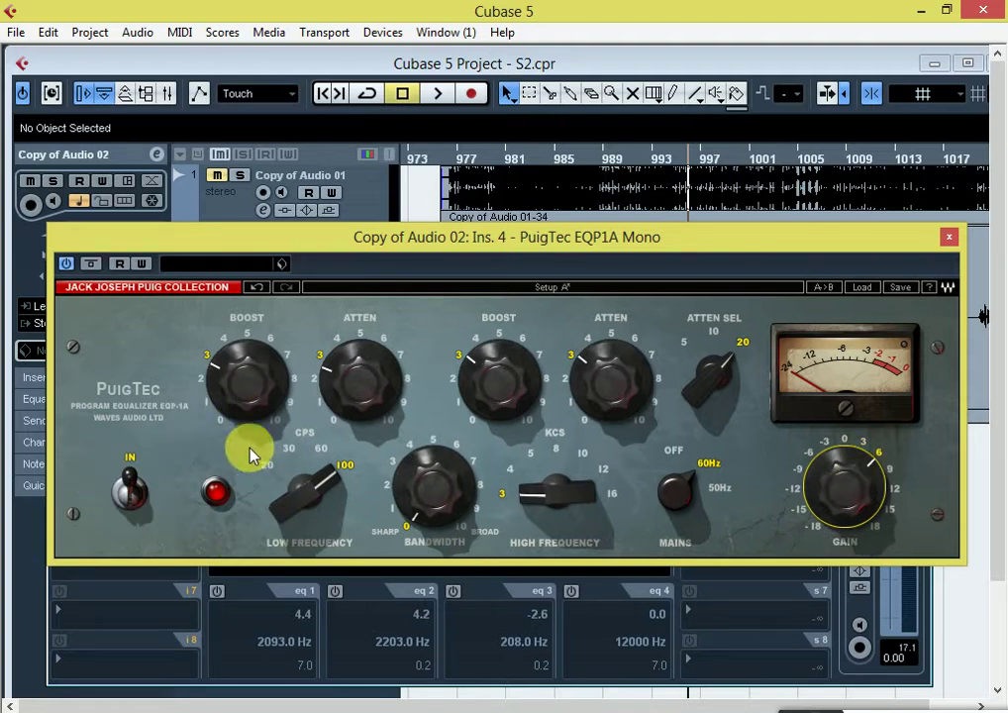
Play back the equalized vocal while rearranging the plug-in and channel settings windows, and close the PuigTec equalizer.
{"action": "key", "text": "space"}
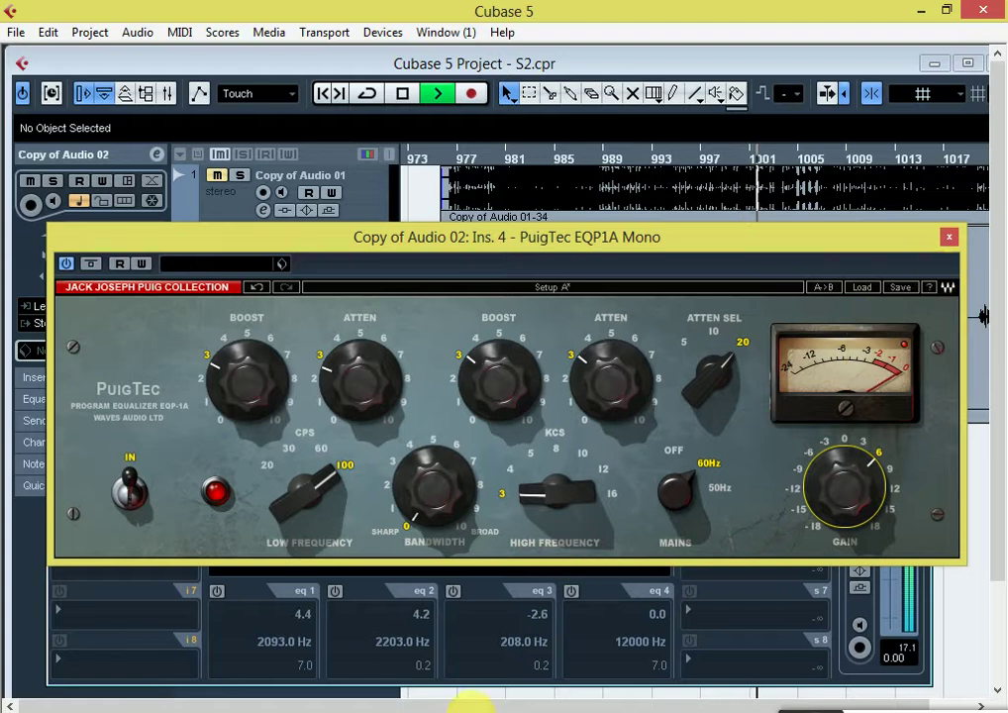
{"action": "left_click_drag", "start_coordinate": [661, 240], "coordinate": [549, 355]}
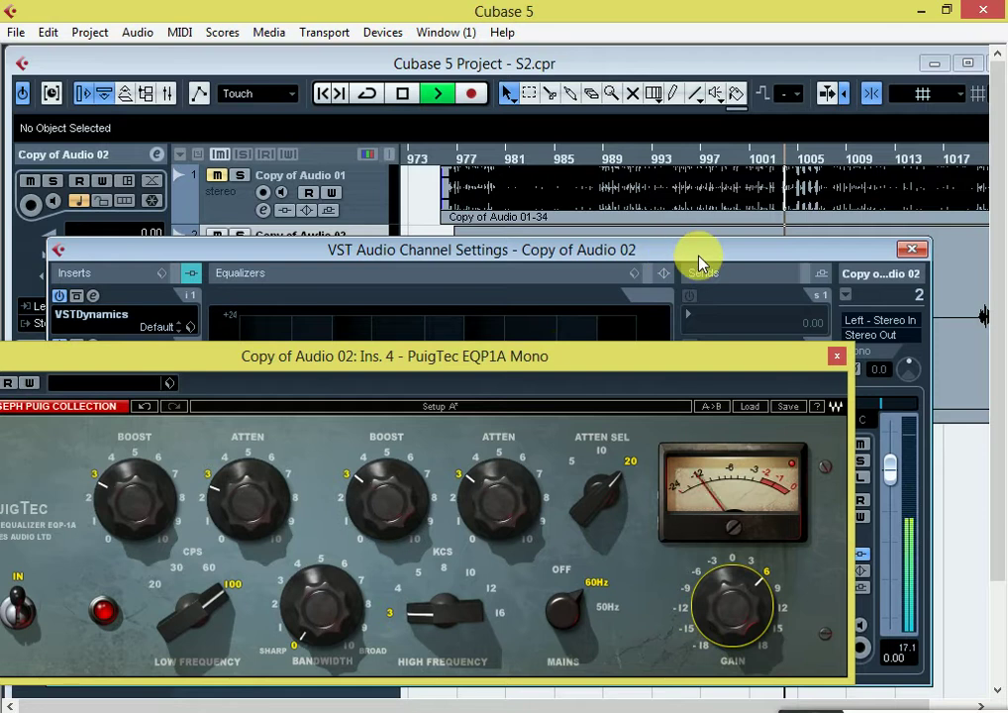
{"action": "left_click_drag", "start_coordinate": [699, 259], "coordinate": [571, 214]}
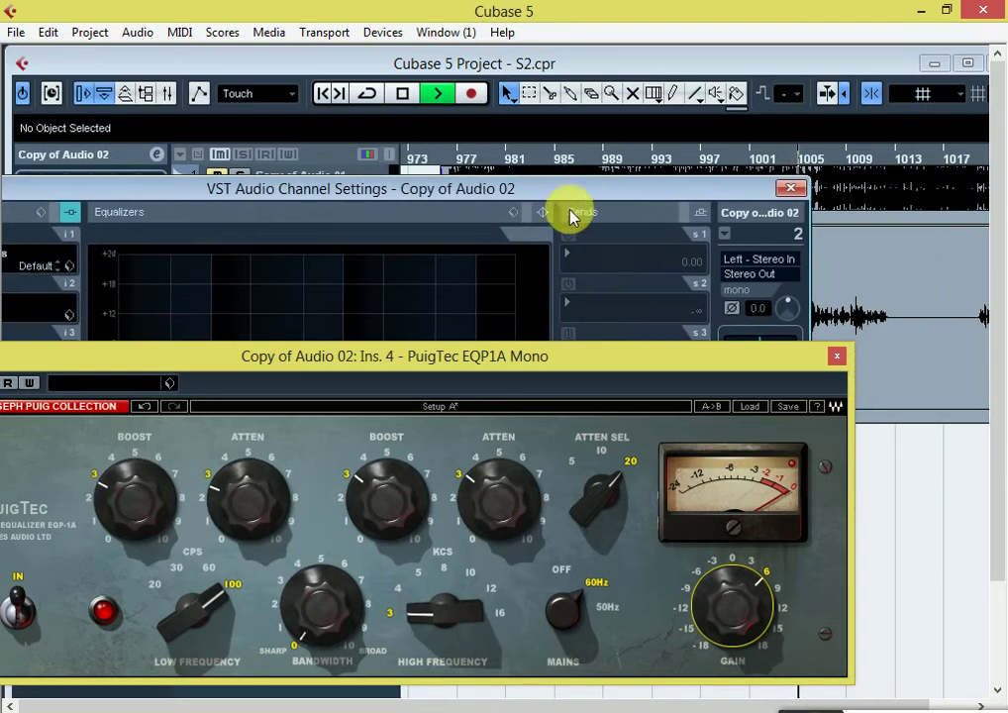
{"action": "left_click_drag", "start_coordinate": [504, 348], "coordinate": [584, 305]}
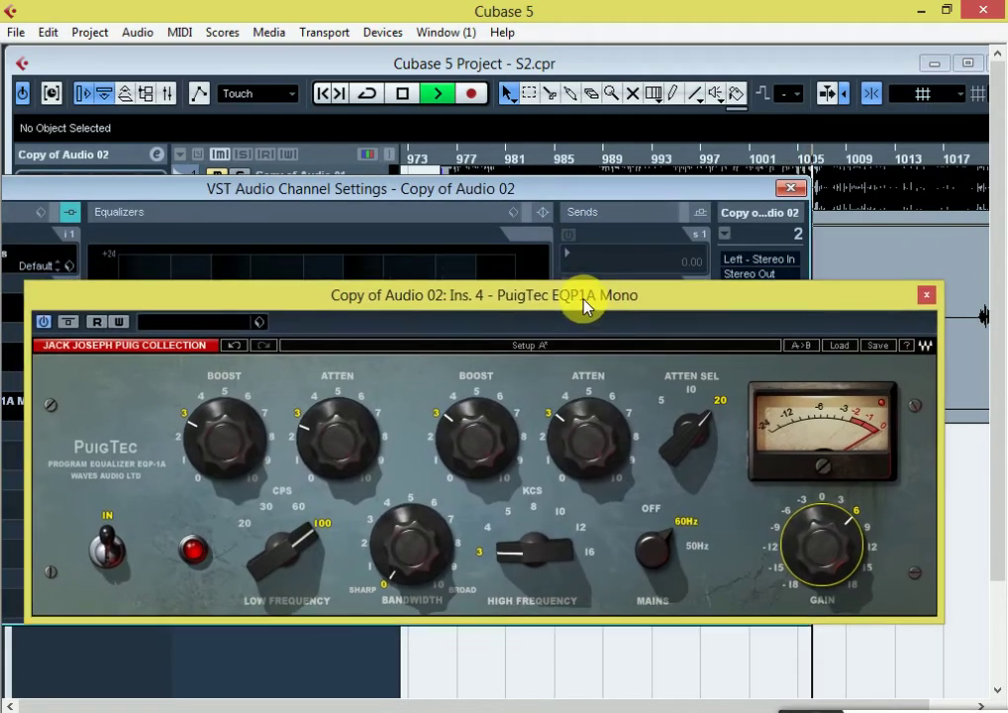
{"action": "left_click_drag", "start_coordinate": [409, 193], "coordinate": [522, 164]}
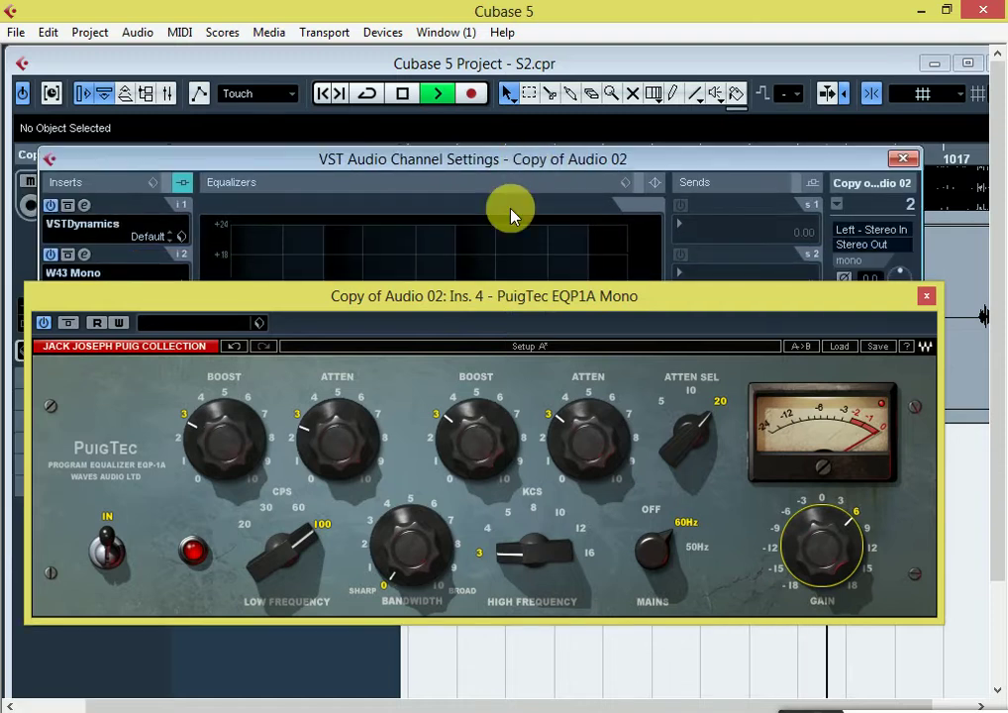
{"action": "key", "text": "space"}
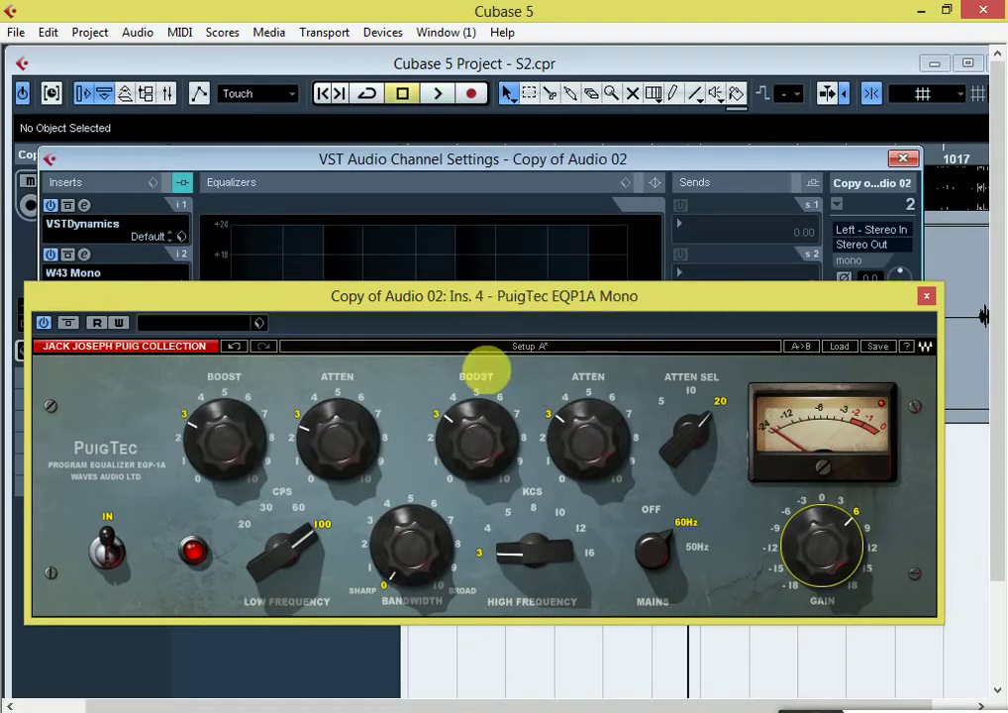
{"action": "left_click_drag", "start_coordinate": [291, 315], "coordinate": [305, 242]}
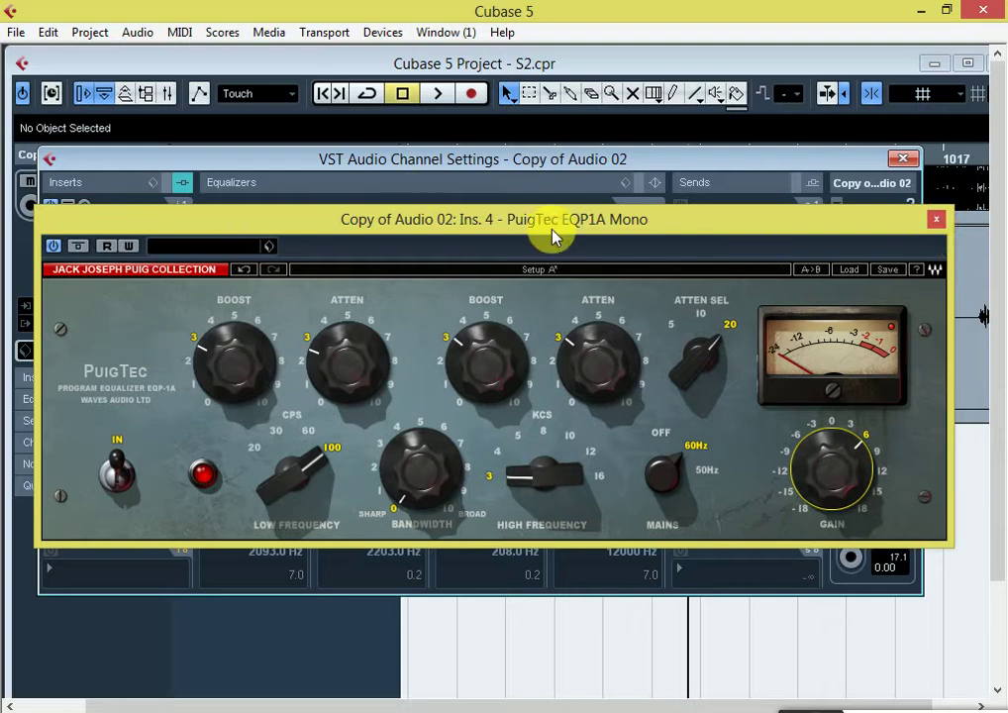
{"action": "left_click", "coordinate": [936, 220]}
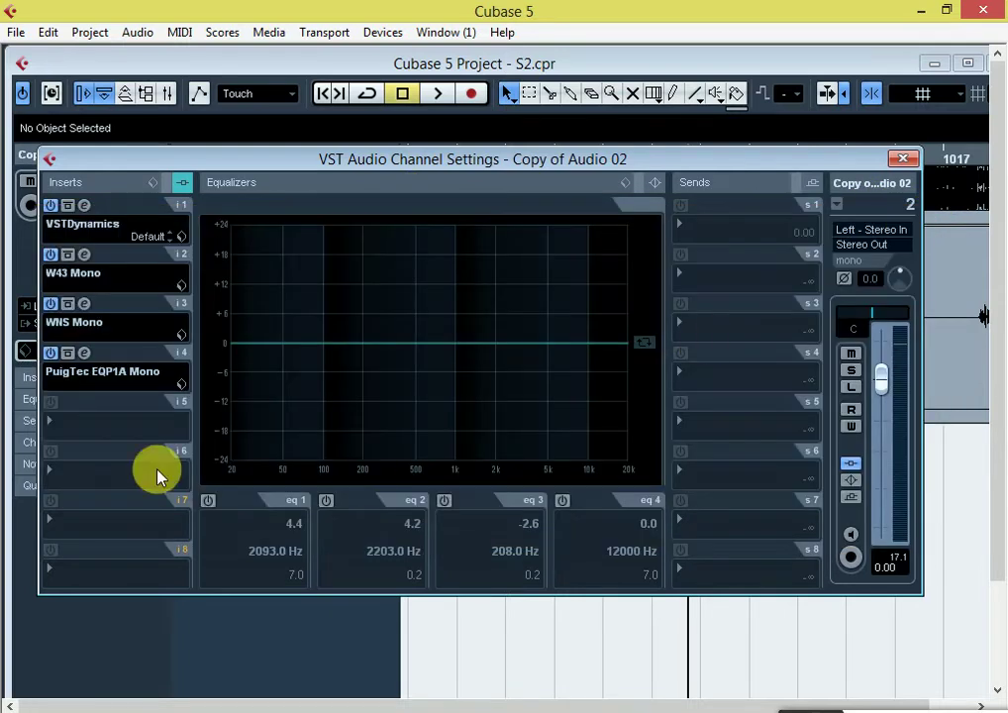
Load the Q10 Mono equalizer into the fifth insert slot of Copy of Audio 02.
{"action": "left_click", "coordinate": [69, 428]}
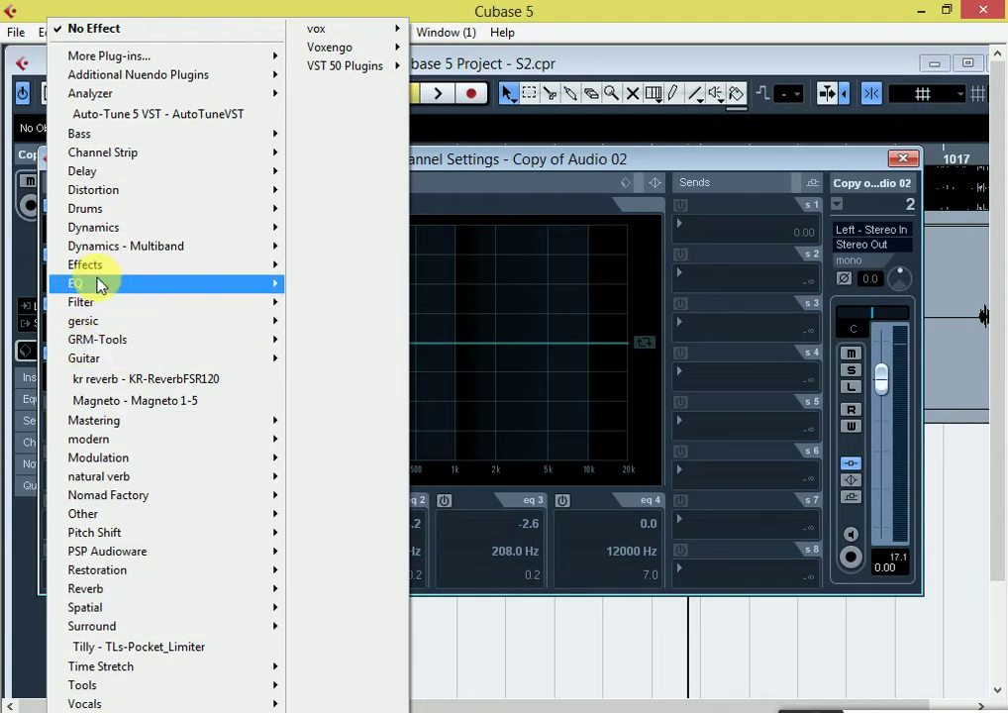
{"action": "mouse_move", "coordinate": [97, 283]}
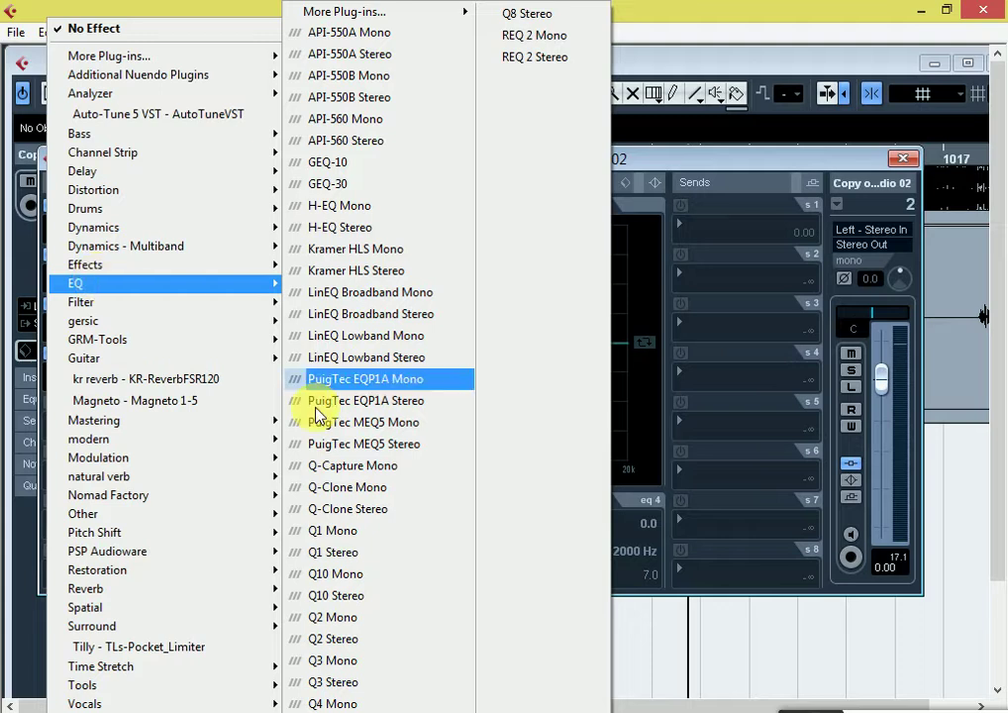
{"action": "left_click", "coordinate": [336, 574]}
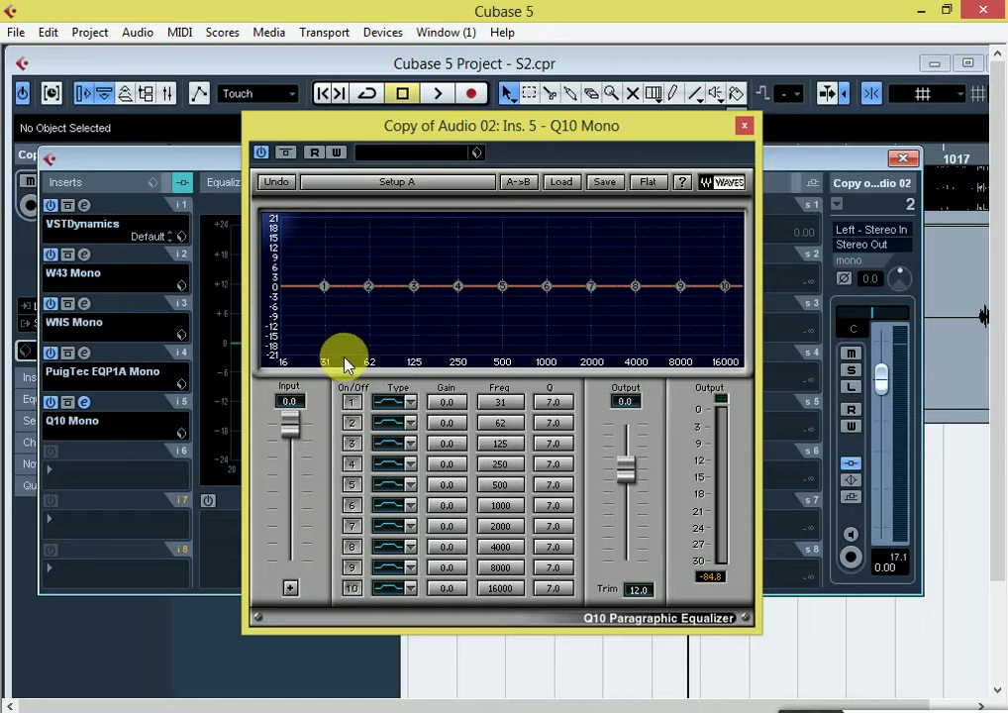
Set Q10 band 1 to a gain of -18.0 at 68 Hz and band 10 to 7.1 at 12699 Hz.
{"action": "left_click_drag", "start_coordinate": [324, 286], "coordinate": [375, 346]}
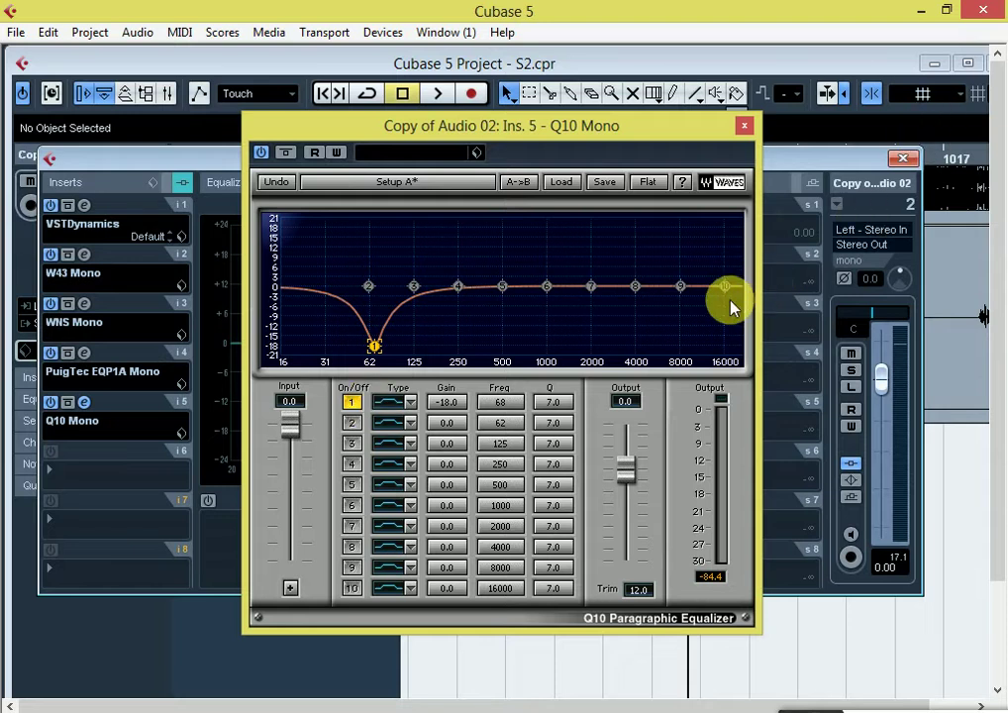
{"action": "left_click_drag", "start_coordinate": [726, 286], "coordinate": [709, 262]}
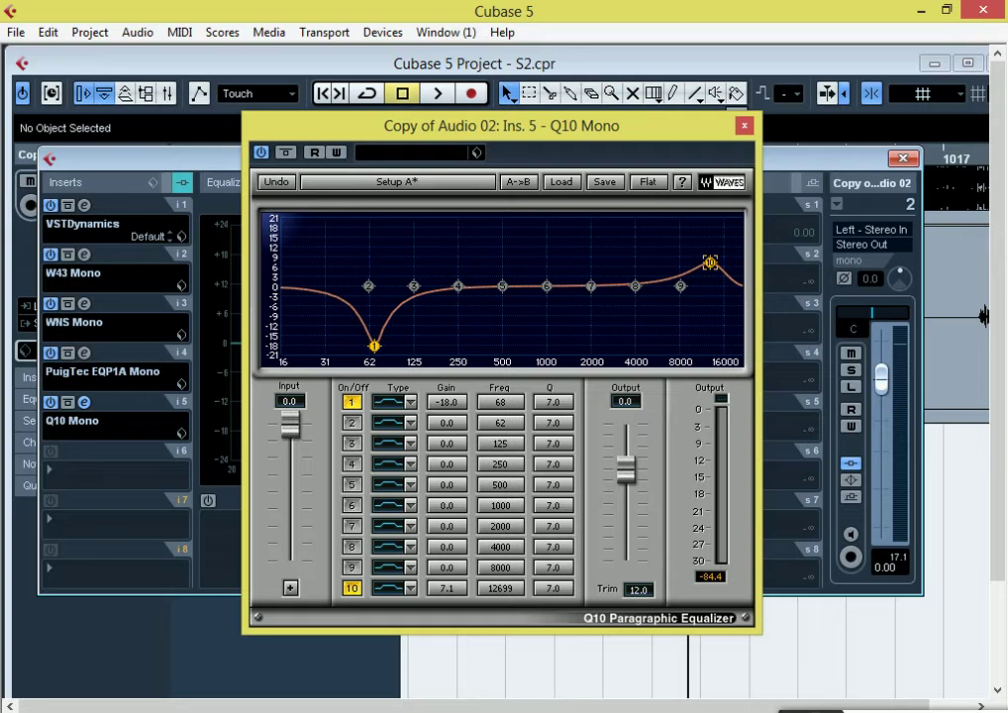
{"action": "left_click", "coordinate": [709, 262]}
Adjust Q10 band 10 to a gain of 7.7 at 12608 Hz during playback, and close the equalizer and channel settings.
{"action": "key", "text": "space"}
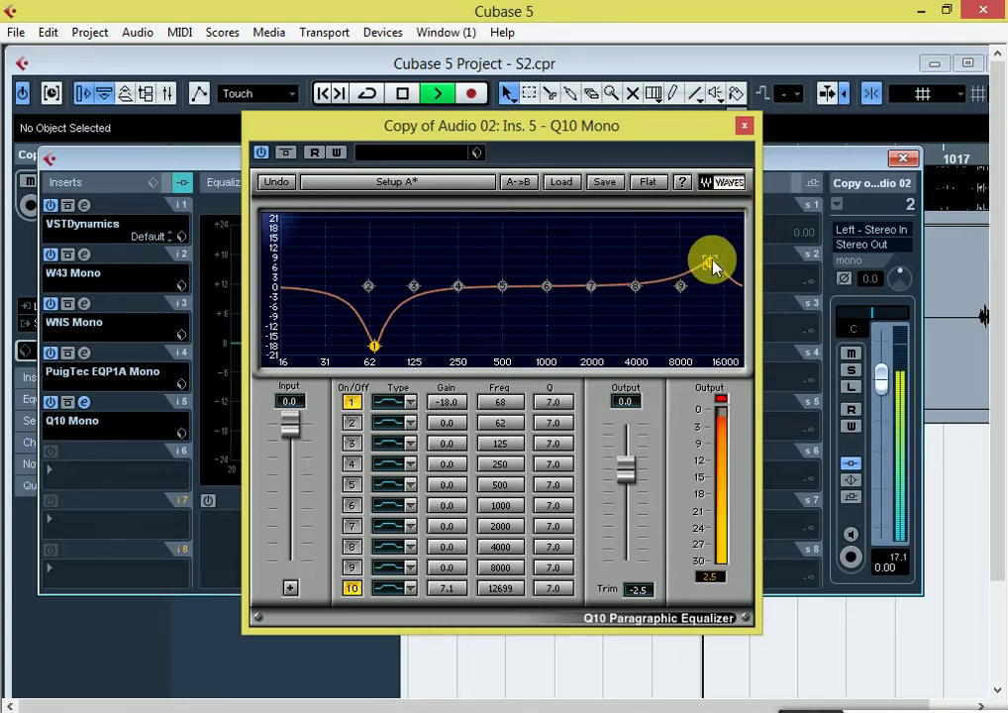
{"action": "mouse_move", "coordinate": [715, 262]}
{"action": "left_mouse_down"}
{"action": "mouse_move", "coordinate": [723, 248]}
{"action": "mouse_move", "coordinate": [710, 259]}
{"action": "left_mouse_up"}
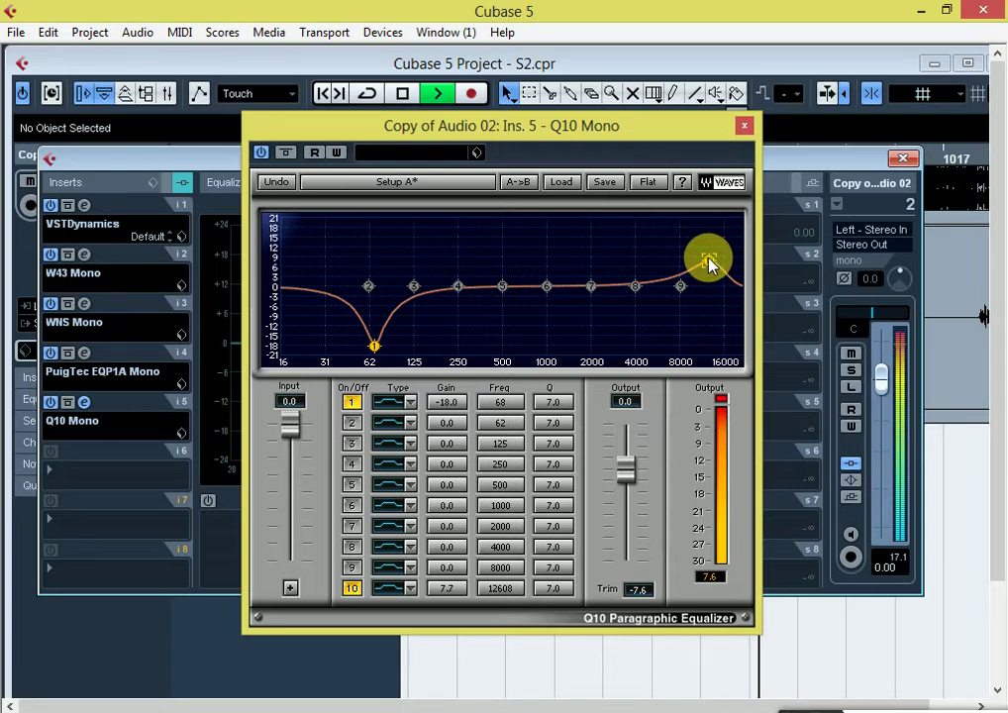
{"action": "key", "text": "space"}
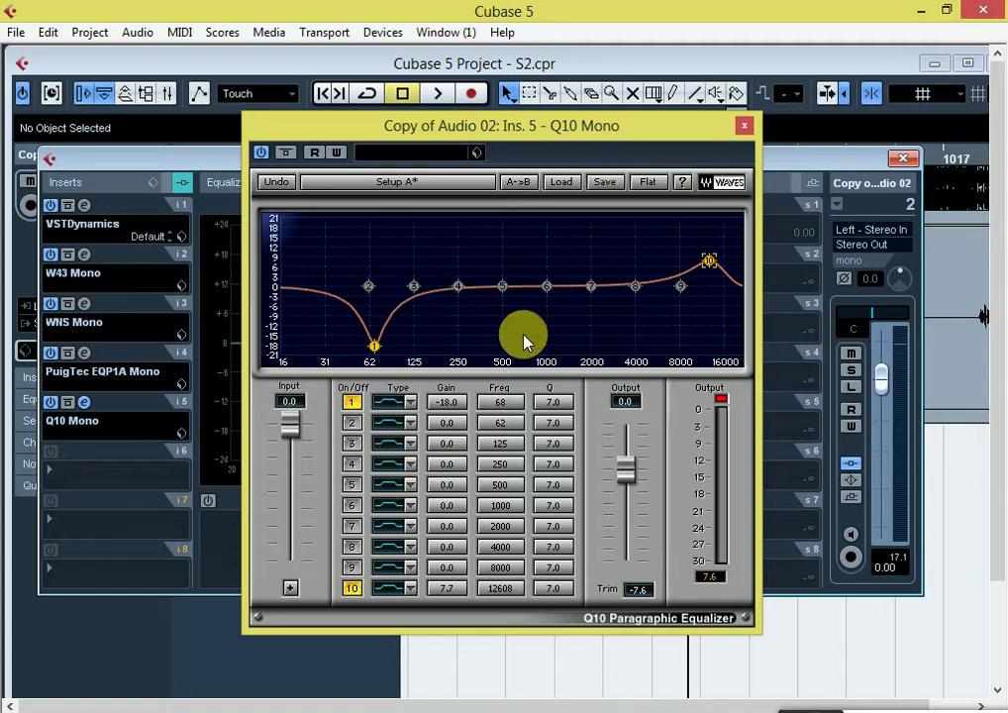
{"action": "left_click", "coordinate": [744, 127]}
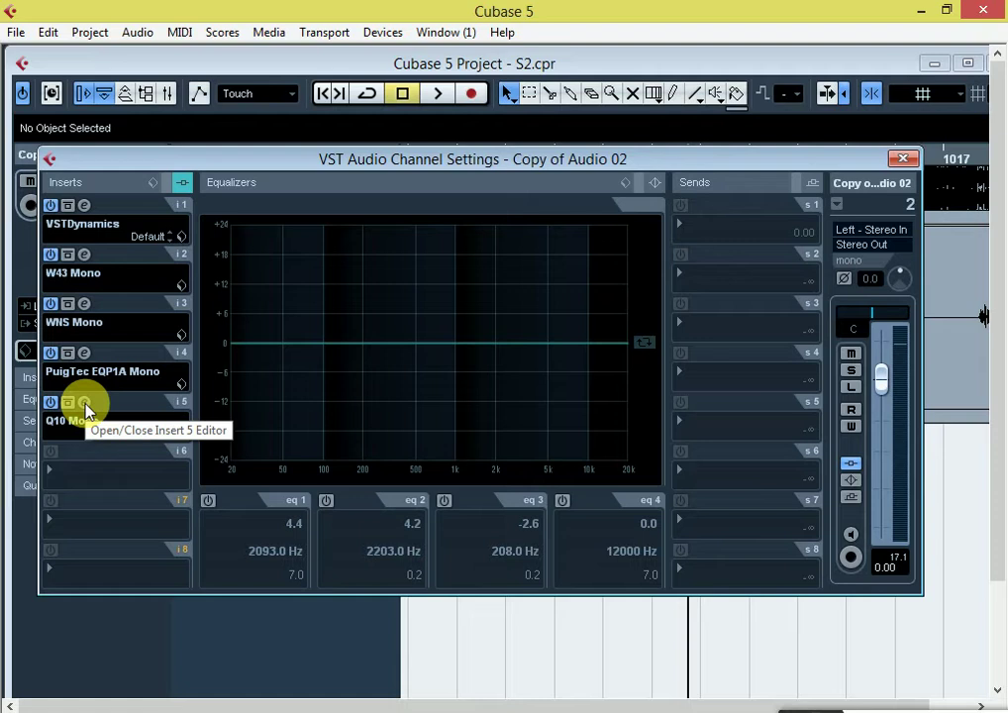
{"action": "left_click", "coordinate": [899, 161]}
Add a stereo FX channel track with the TrueVerb Mono/Stereo reverb, and close the plug-in.
{"action": "right_click", "coordinate": [202, 549]}
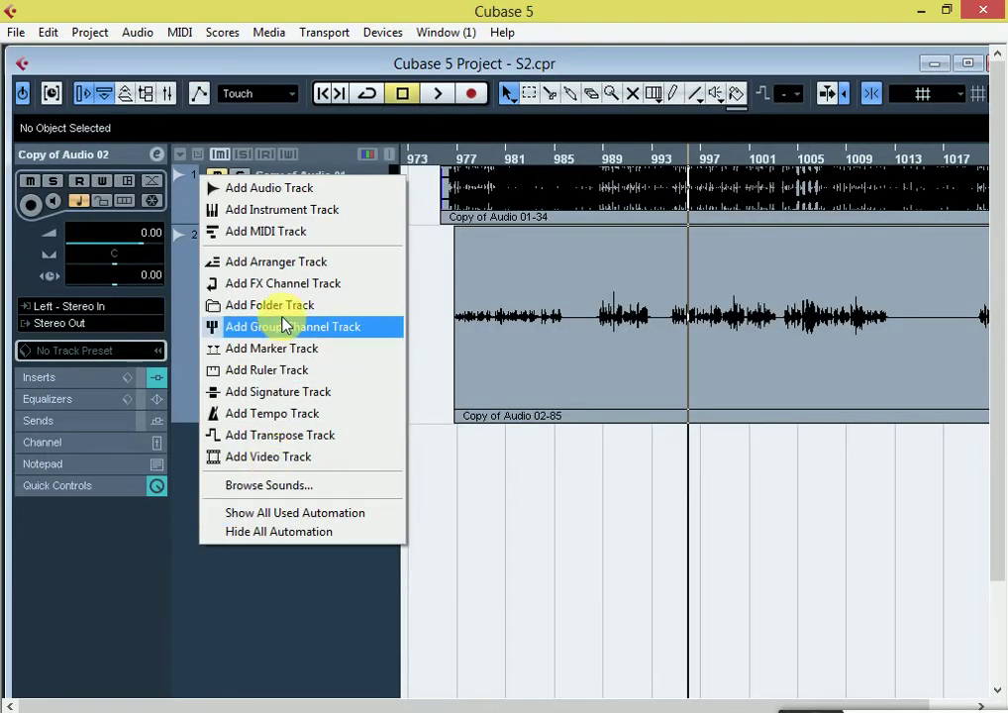
{"action": "left_click", "coordinate": [288, 290]}
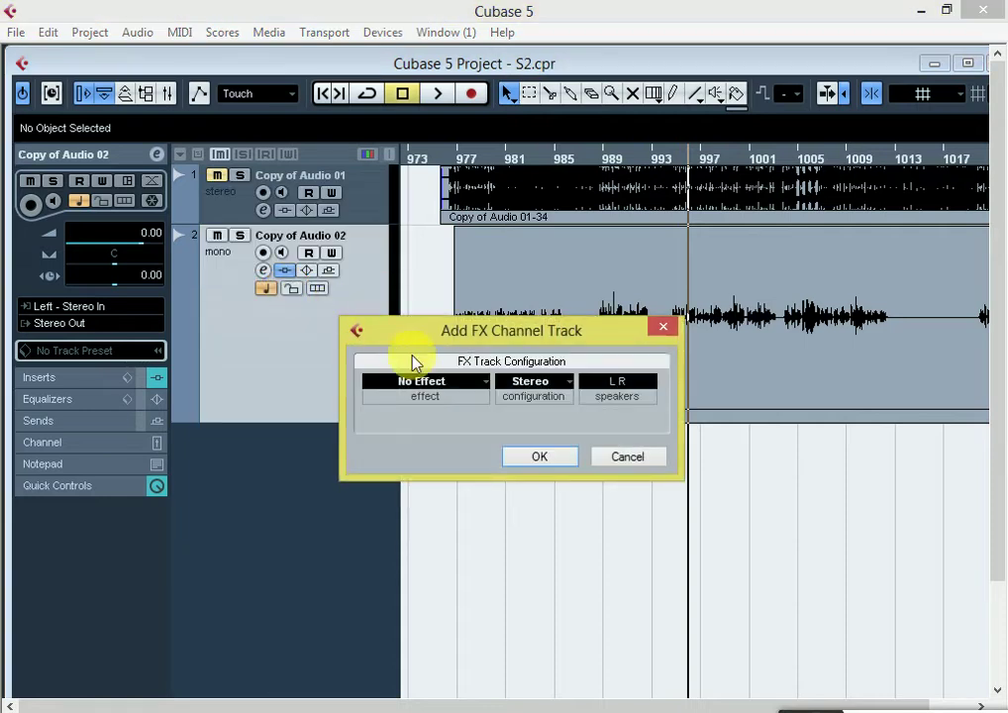
{"action": "left_click", "coordinate": [429, 389]}
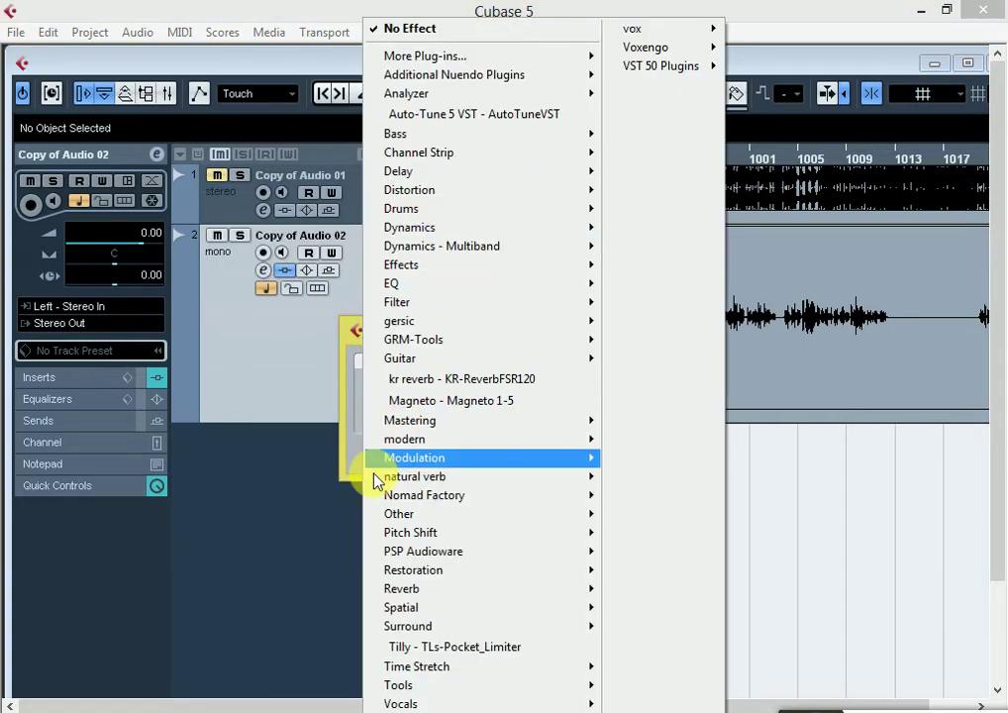
{"action": "mouse_move", "coordinate": [431, 609]}
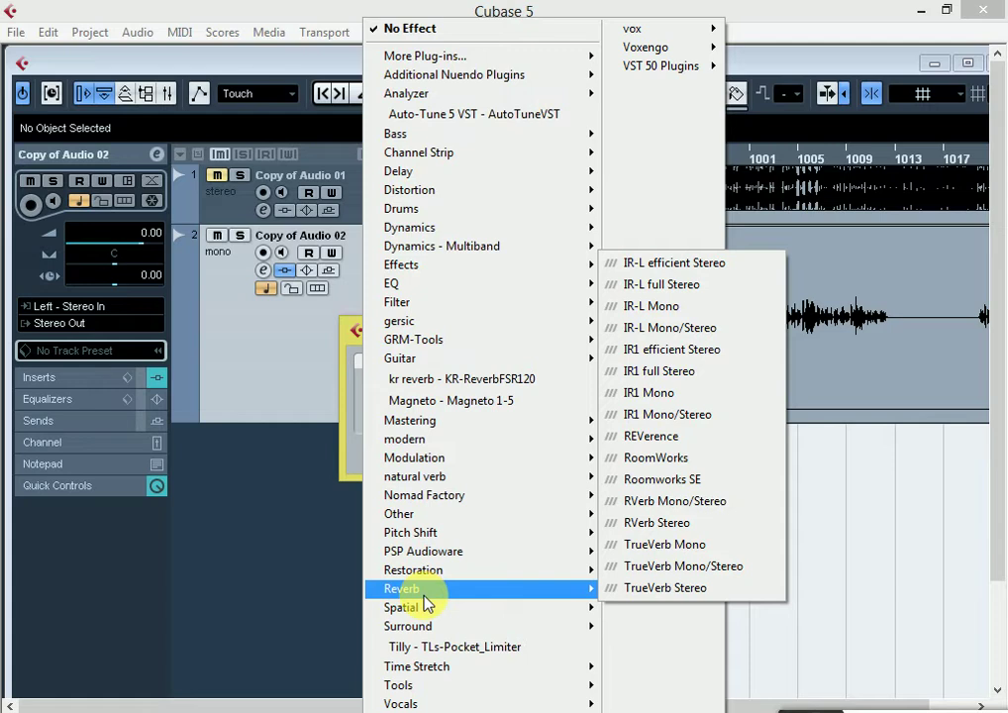
{"action": "left_click", "coordinate": [646, 567]}
{"action": "left_click", "coordinate": [540, 458]}
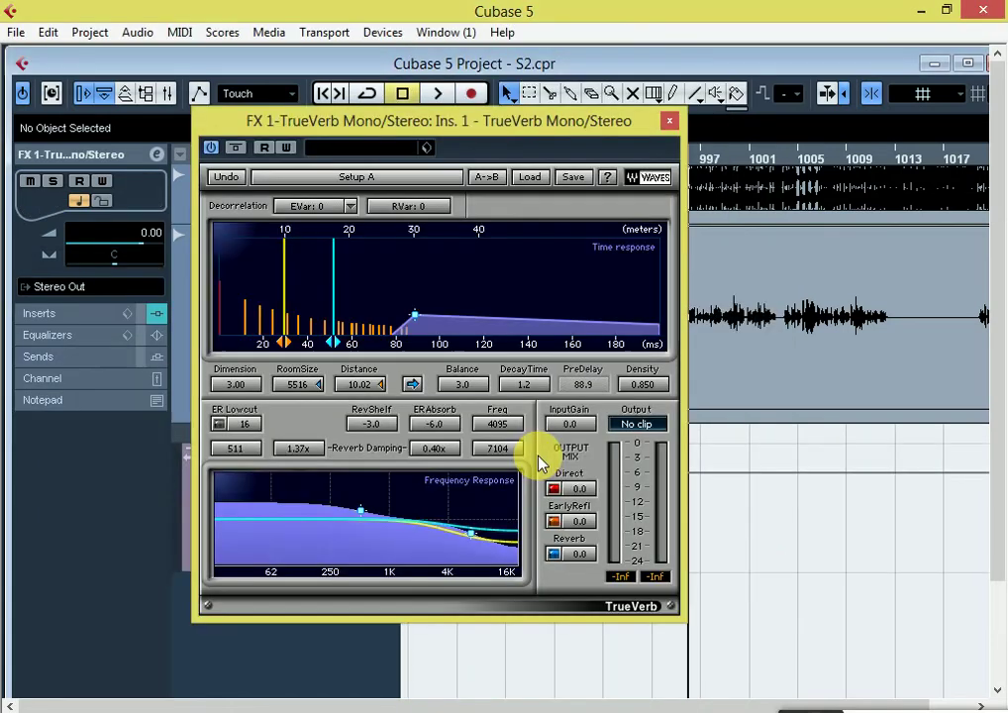
{"action": "left_click", "coordinate": [670, 121]}
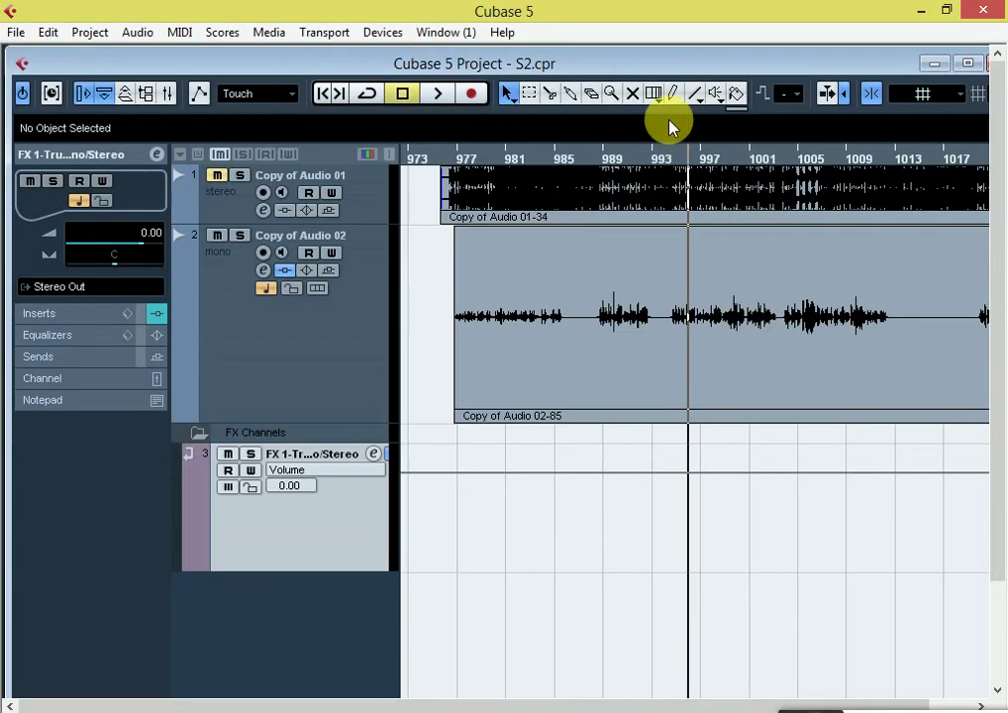
Add a second stereo FX channel track with the StereoDelay effect.
{"action": "right_click", "coordinate": [309, 608]}
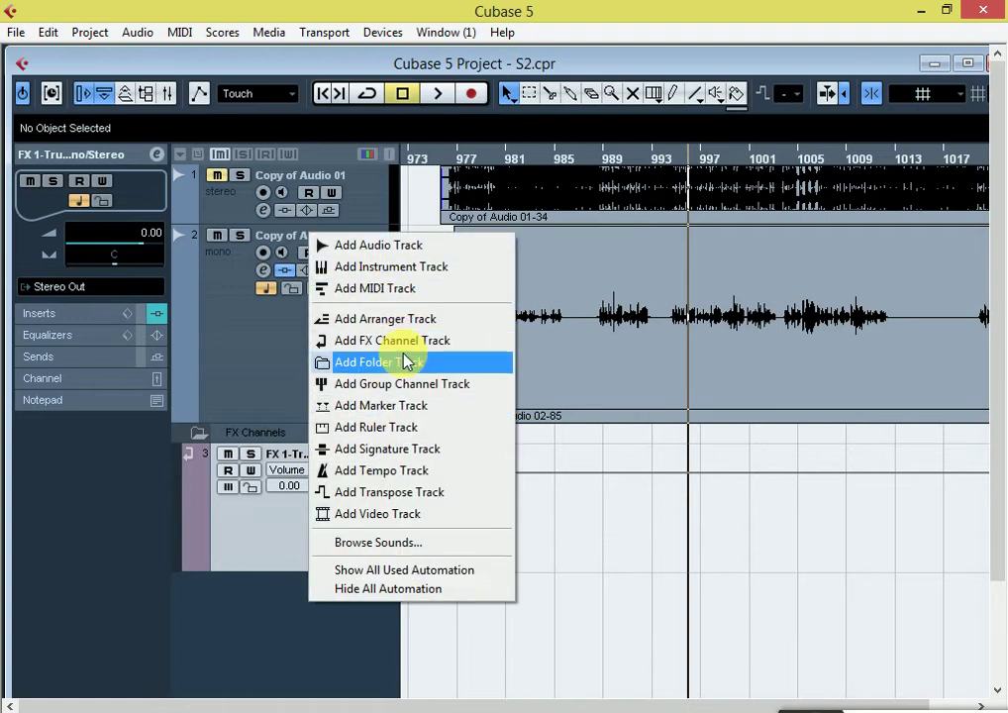
{"action": "left_click", "coordinate": [396, 340]}
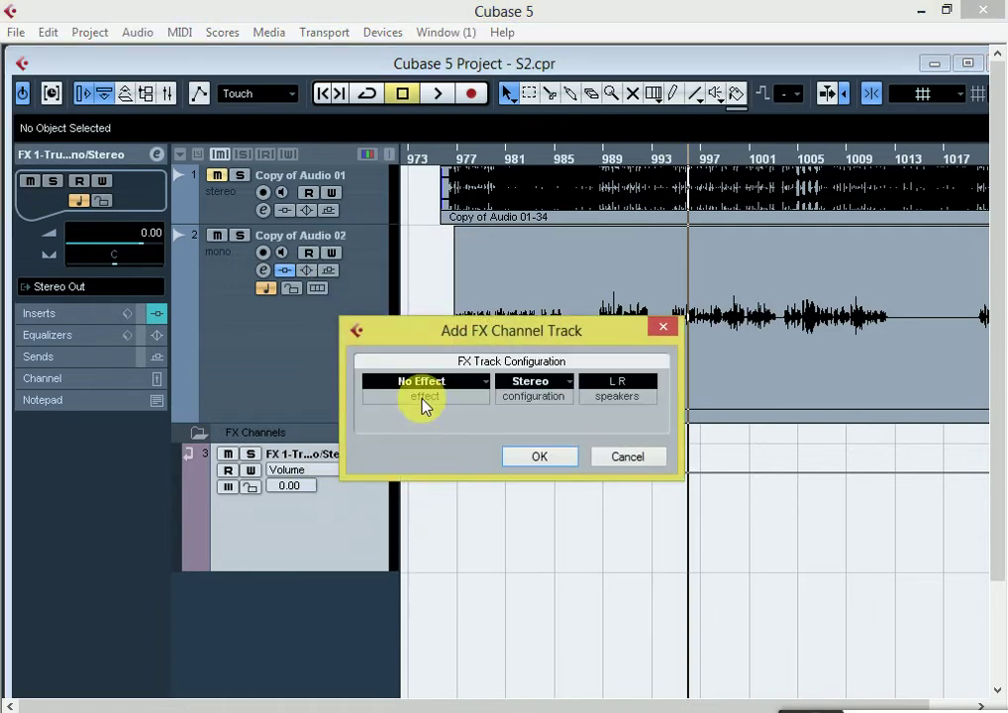
{"action": "left_click", "coordinate": [429, 386]}
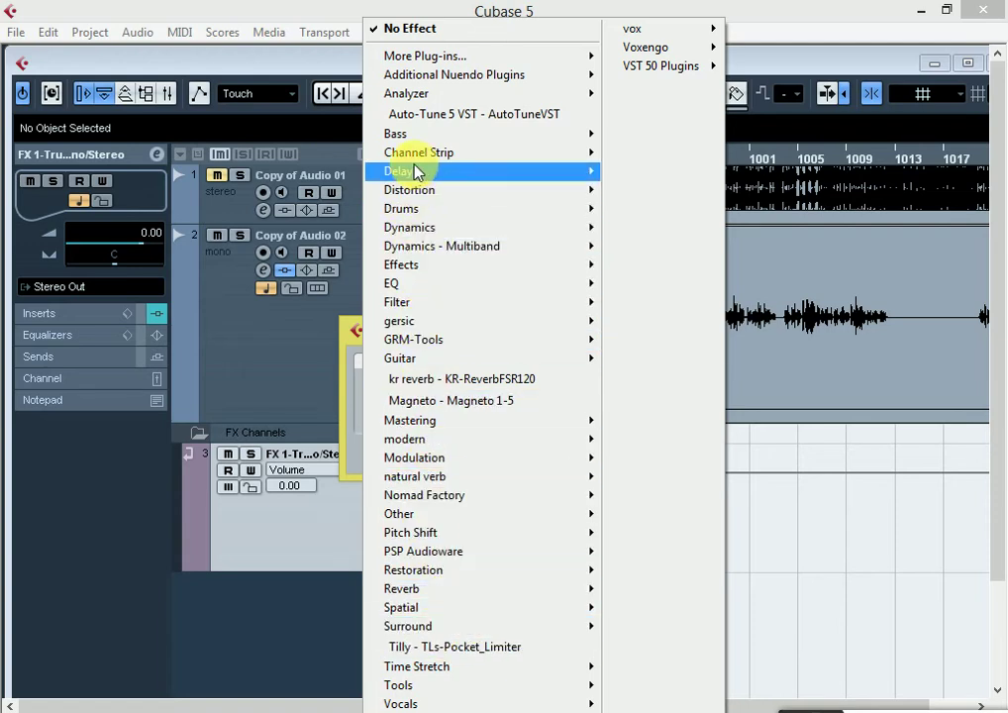
{"action": "mouse_move", "coordinate": [416, 170]}
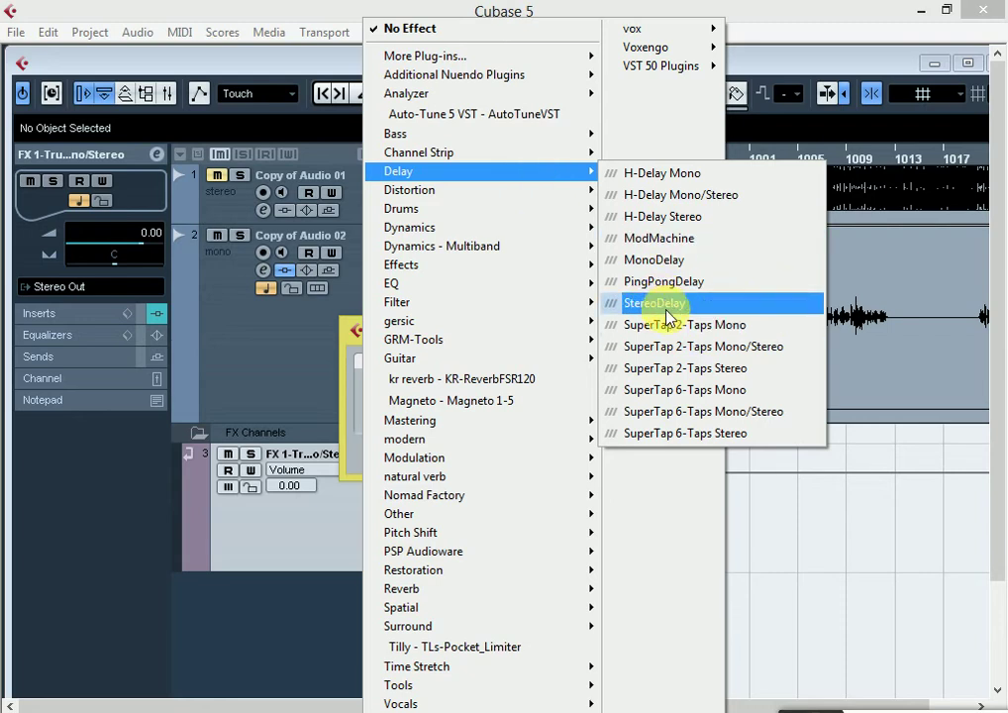
{"action": "left_click", "coordinate": [654, 303]}
{"action": "left_click", "coordinate": [515, 460]}
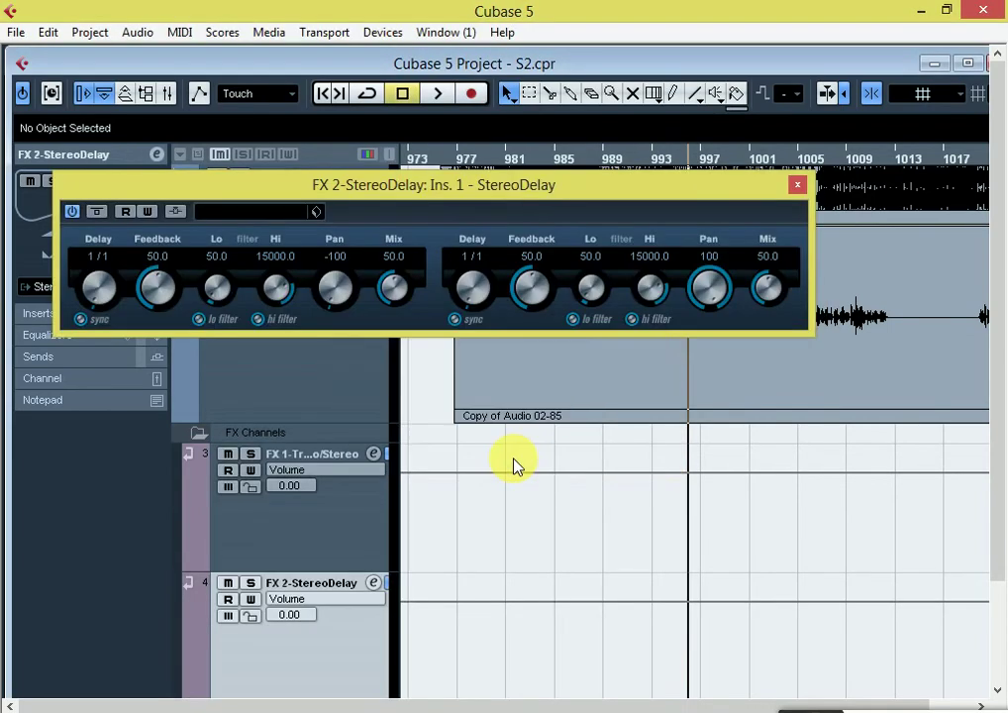
Set the left channel of the StereoDelay to a 1/8 delay, feedback 35 and mix 40.
{"action": "left_click", "coordinate": [99, 256]}
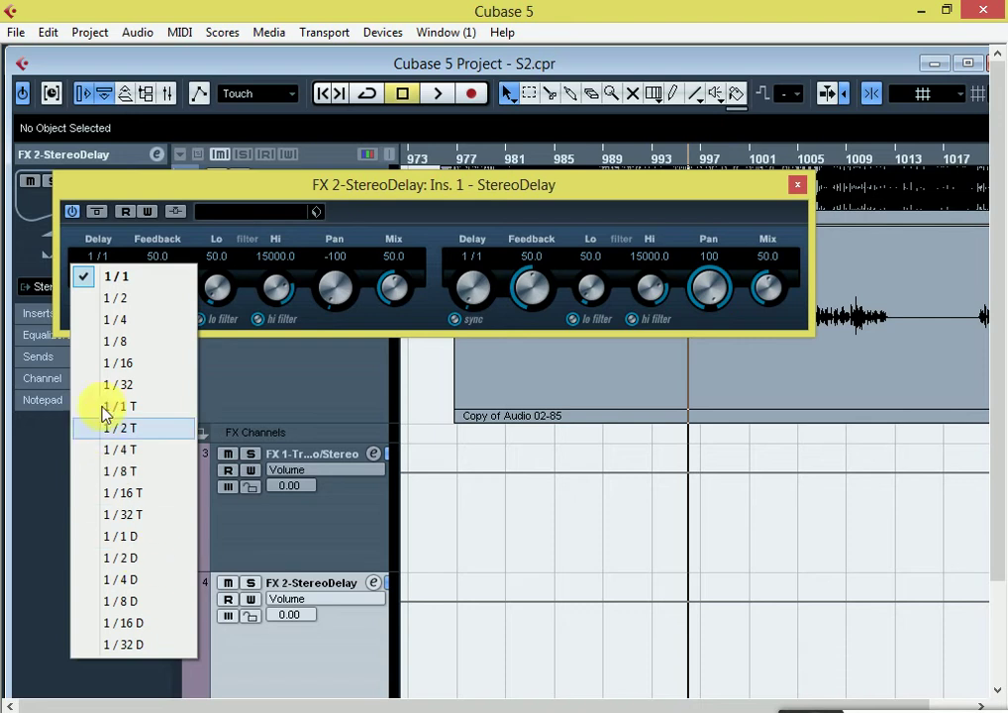
{"action": "left_click", "coordinate": [133, 346]}
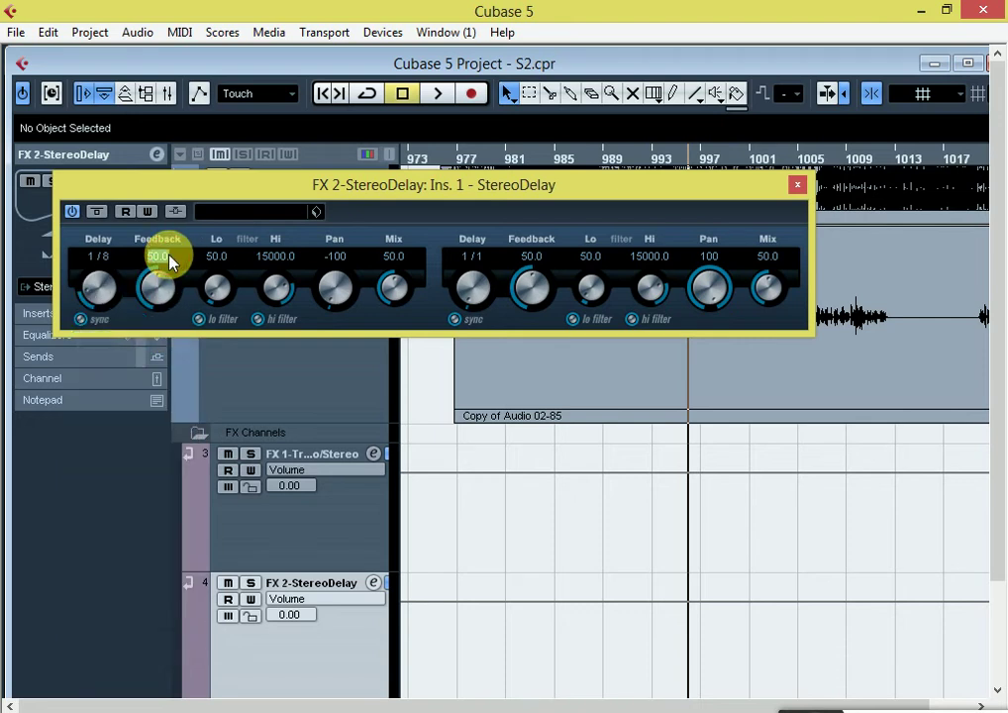
{"action": "type", "text": "35"}
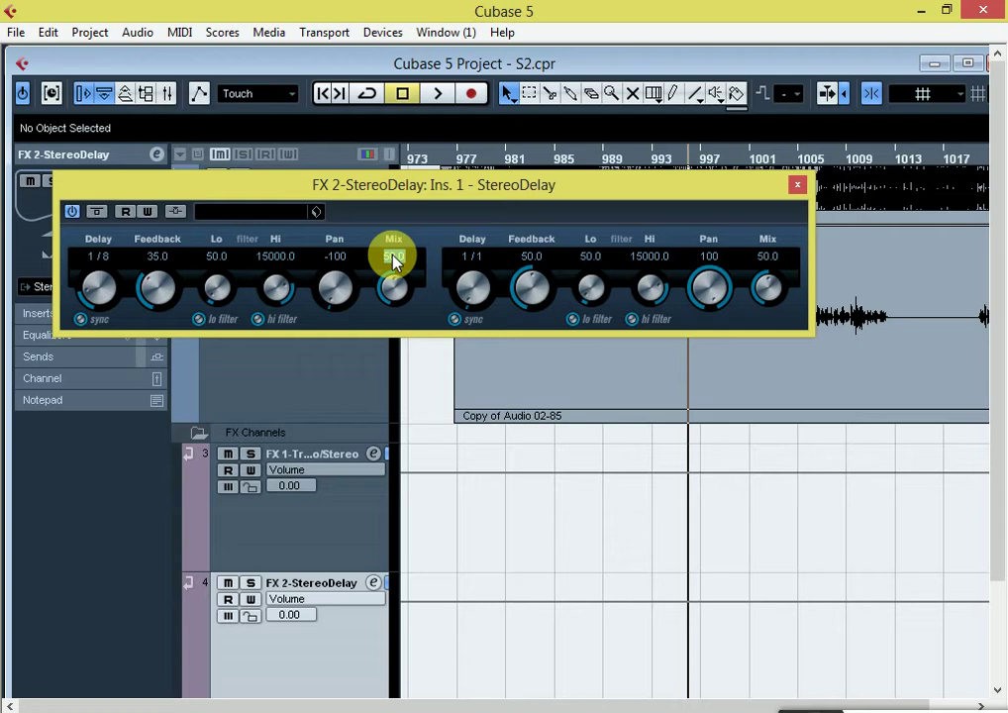
{"action": "type", "text": "40"}
{"action": "key", "text": "Return"}
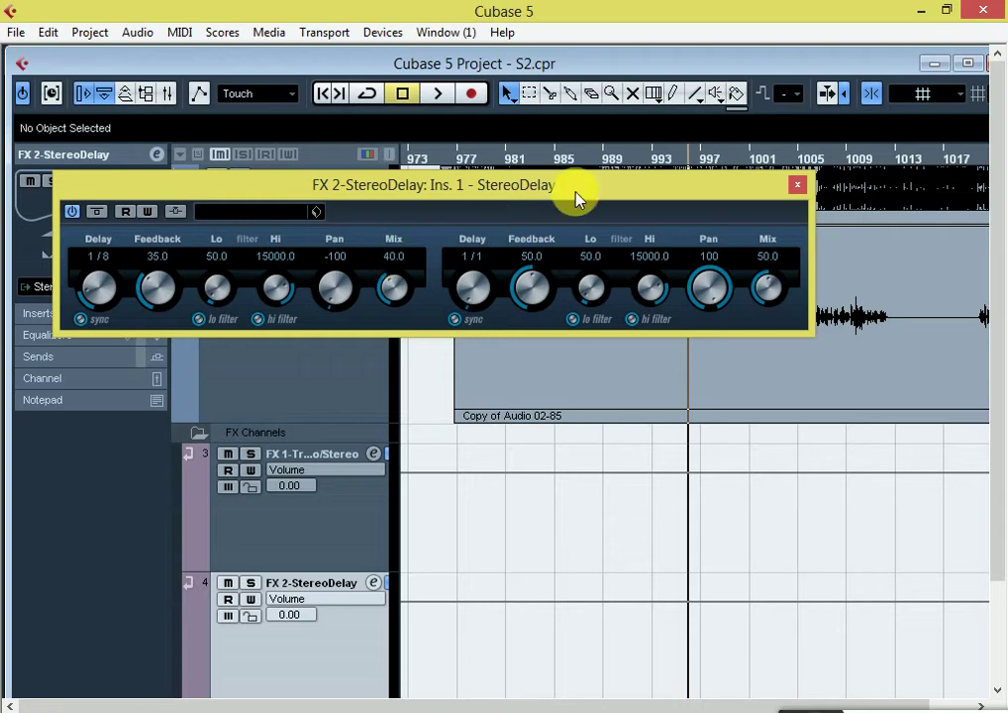
Set the right channel of the StereoDelay to a 1/16 delay, feedback 30 and mix 20, and close the plug-in.
{"action": "left_click", "coordinate": [471, 259]}
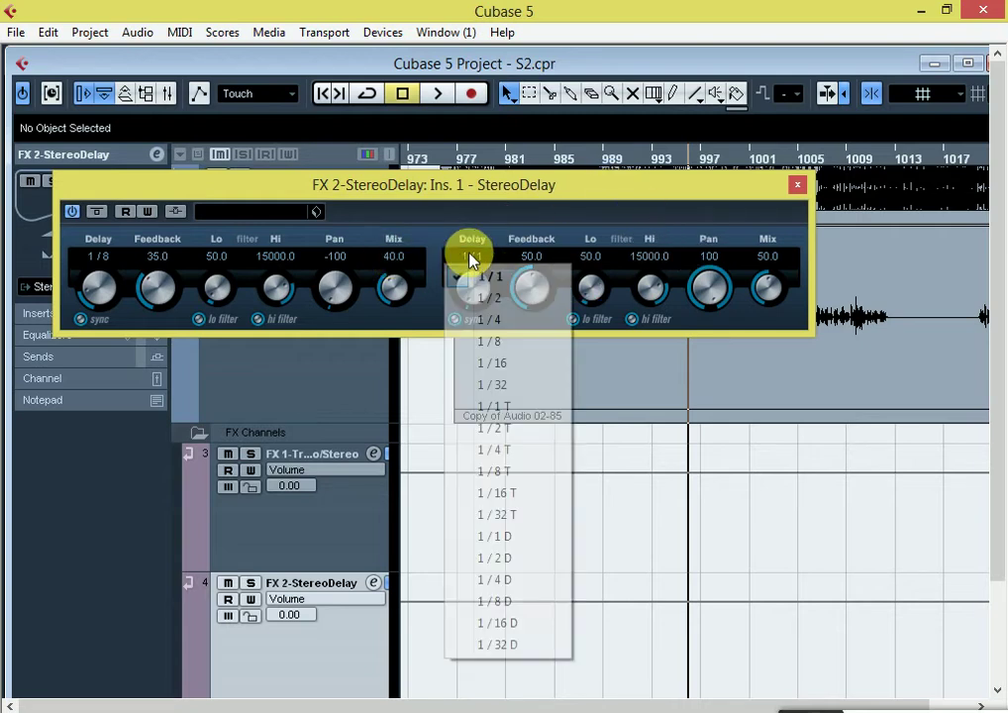
{"action": "left_click", "coordinate": [498, 365]}
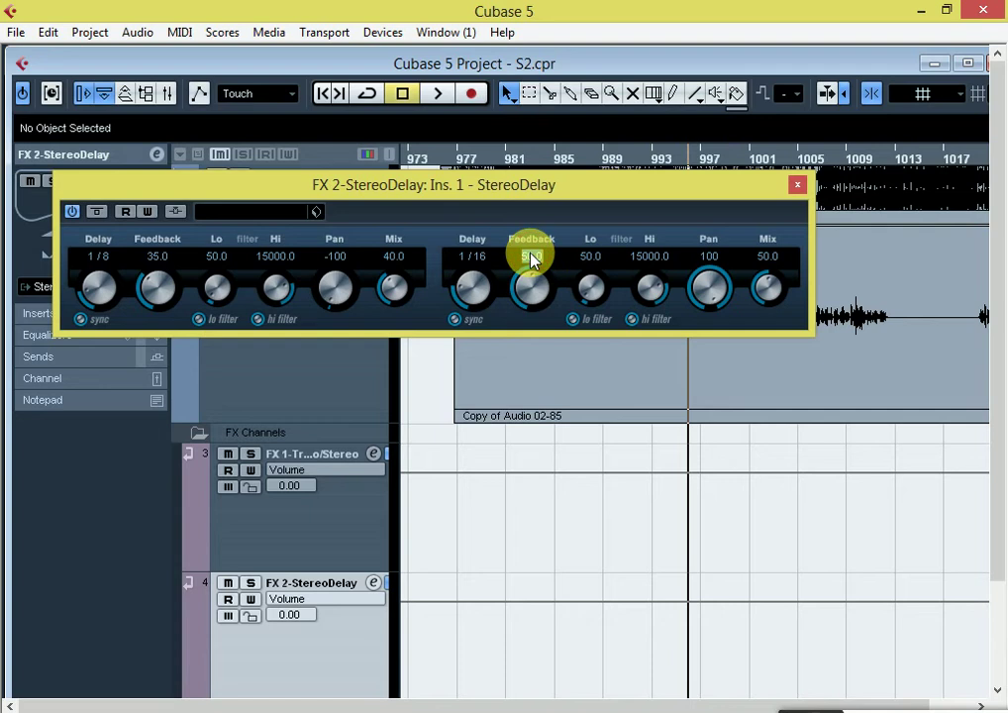
{"action": "type", "text": "30"}
{"action": "key", "text": "Return"}
{"action": "type", "text": "20"}
{"action": "key", "text": "Return"}
{"action": "left_click", "coordinate": [798, 187]}
Add sends on Copy of Audio 02 to FX 1-TrueVerb Mono/Stereo at -25.00 and FX 2-StereoDelay at -6.32, and close the channel settings.
{"action": "left_click", "coordinate": [299, 356]}
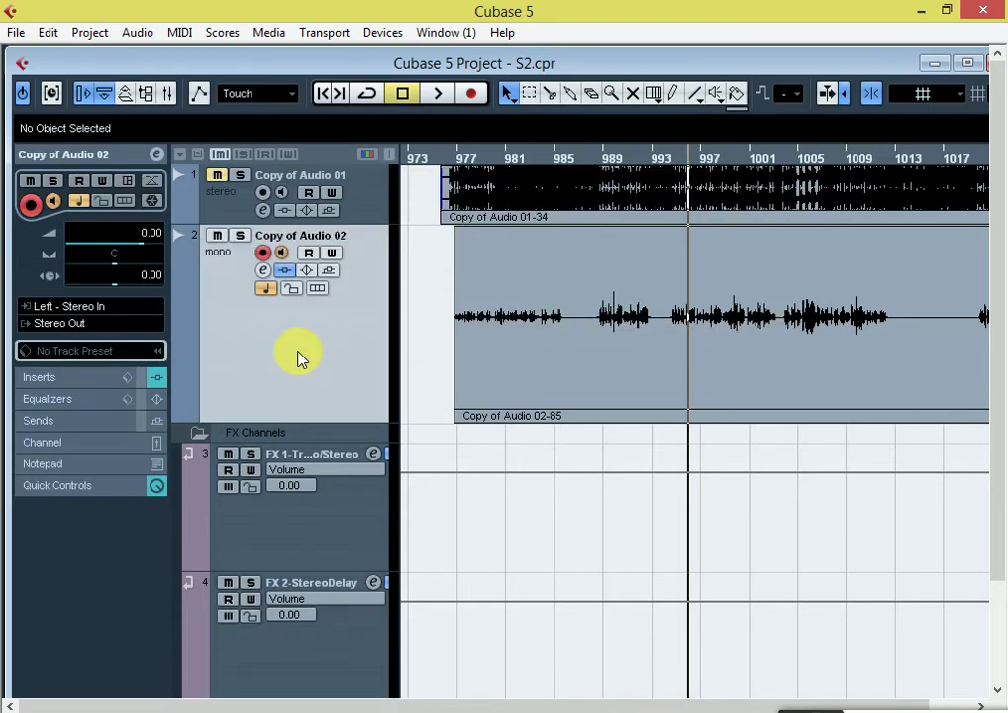
{"action": "left_click", "coordinate": [262, 268]}
{"action": "left_click", "coordinate": [766, 224]}
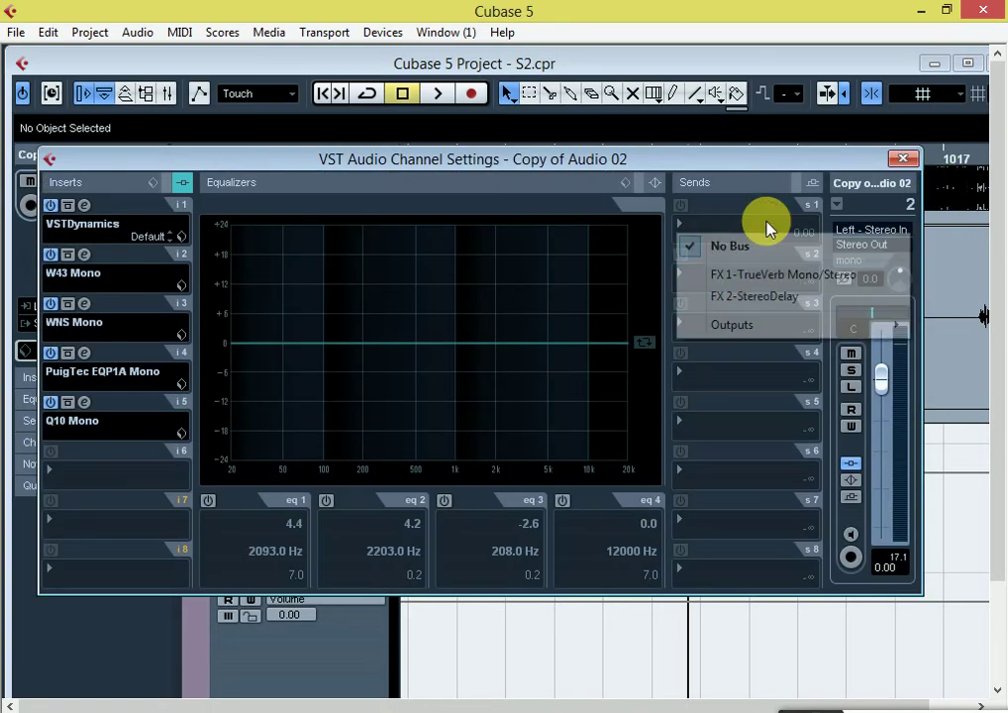
{"action": "left_click", "coordinate": [759, 280]}
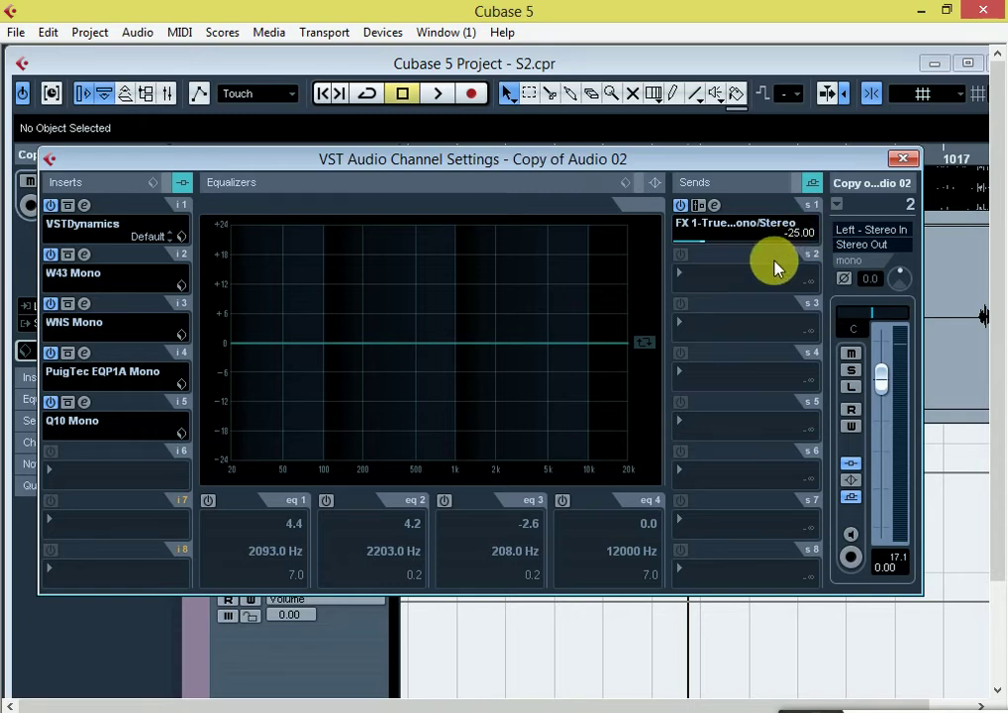
{"action": "left_click", "coordinate": [738, 276]}
{"action": "left_click", "coordinate": [760, 346]}
{"action": "double_click", "coordinate": [812, 283]}
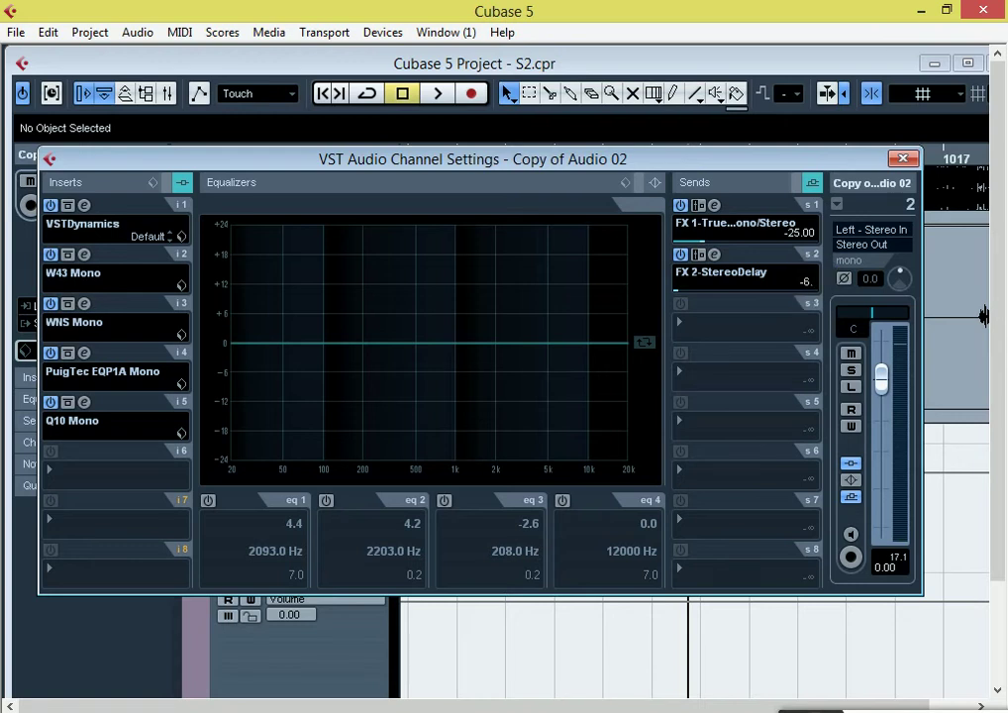
{"action": "left_click", "coordinate": [902, 163]}
Play back the processed vocal alone and together with Copy of Audio 01 unmuted, and mute Copy of Audio 01 again.
{"action": "key", "text": "space"}
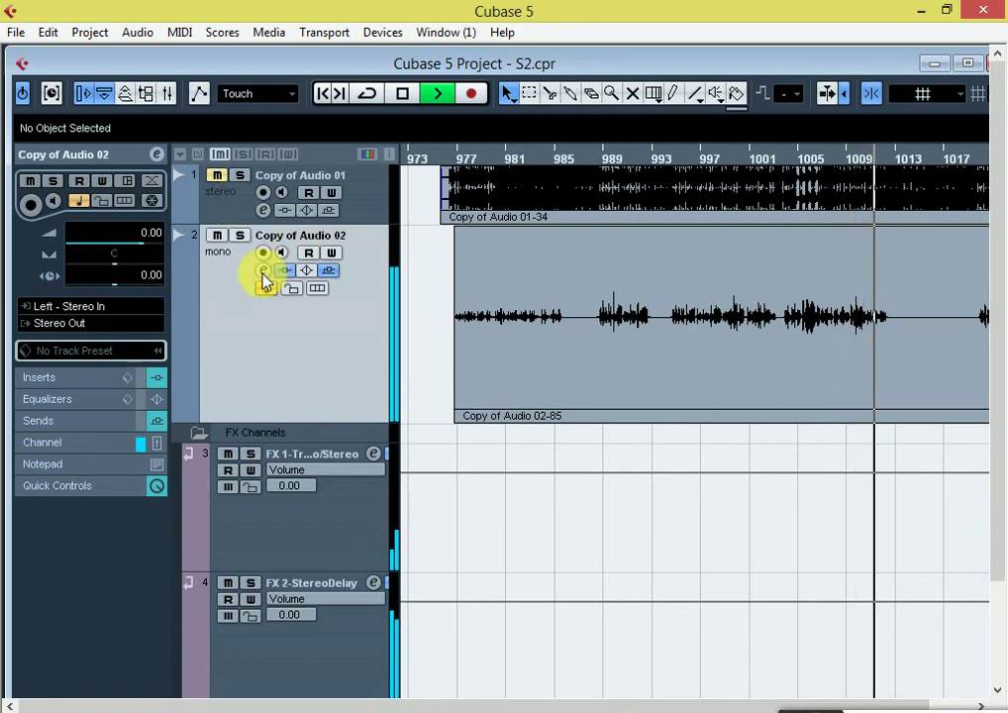
{"action": "key", "text": "space"}
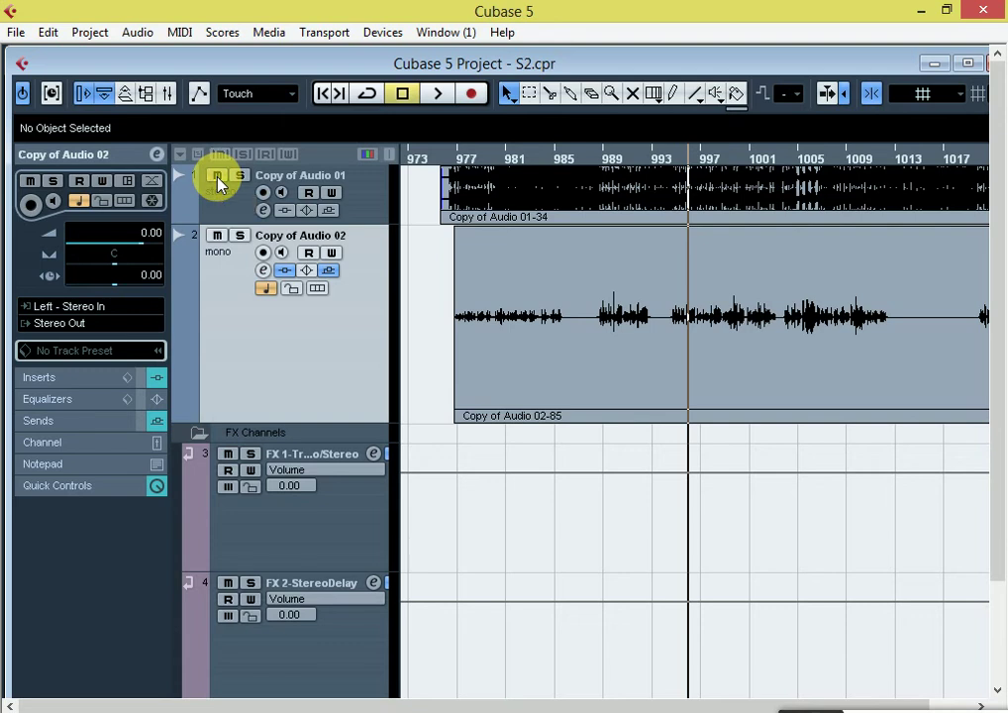
{"action": "key", "text": "space"}
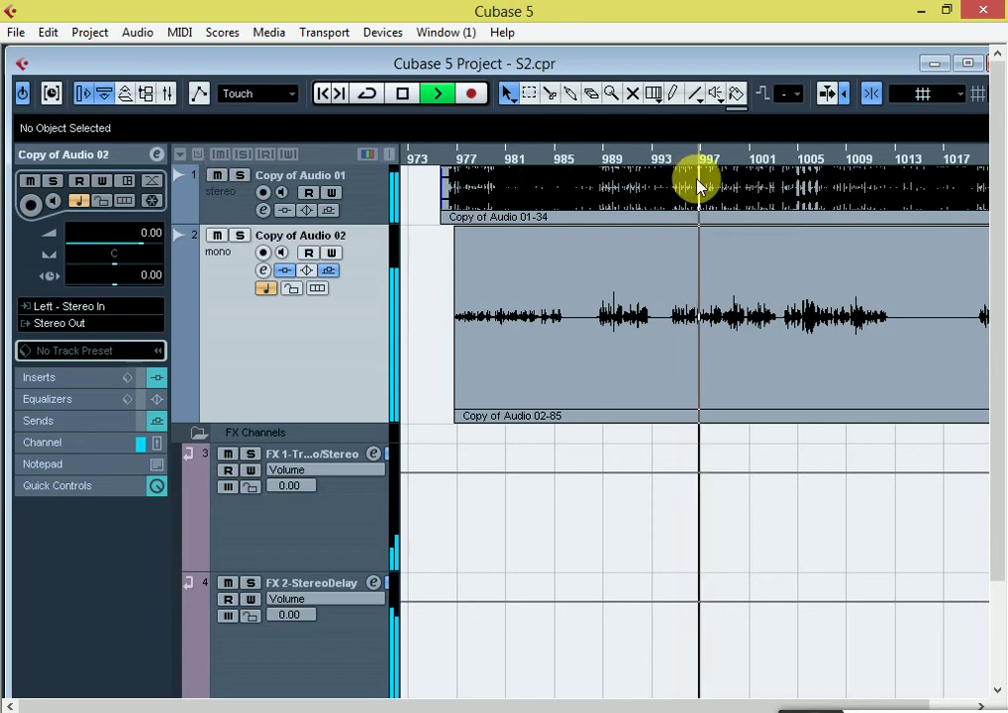
{"action": "left_click", "coordinate": [669, 162]}
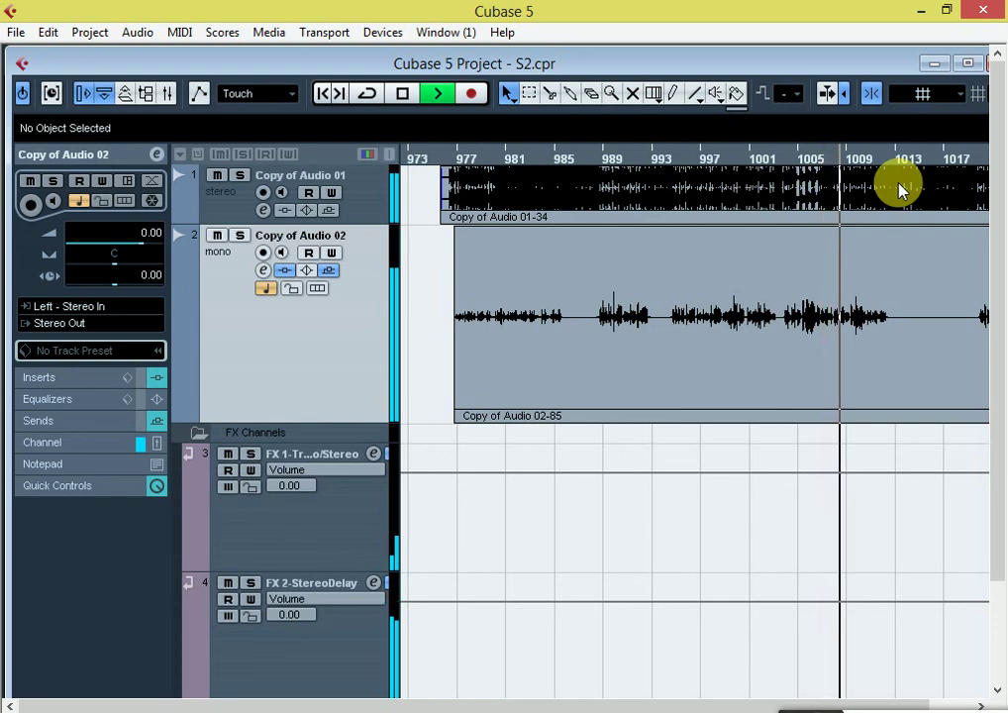
{"action": "key", "text": "space"}
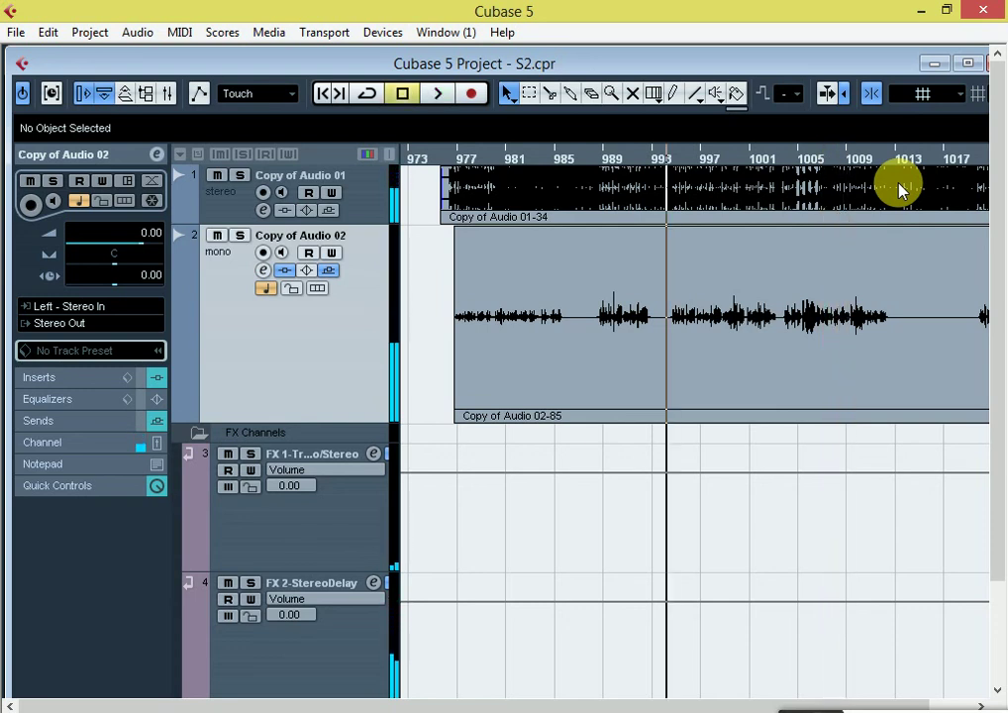
{"action": "left_click", "coordinate": [216, 175]}
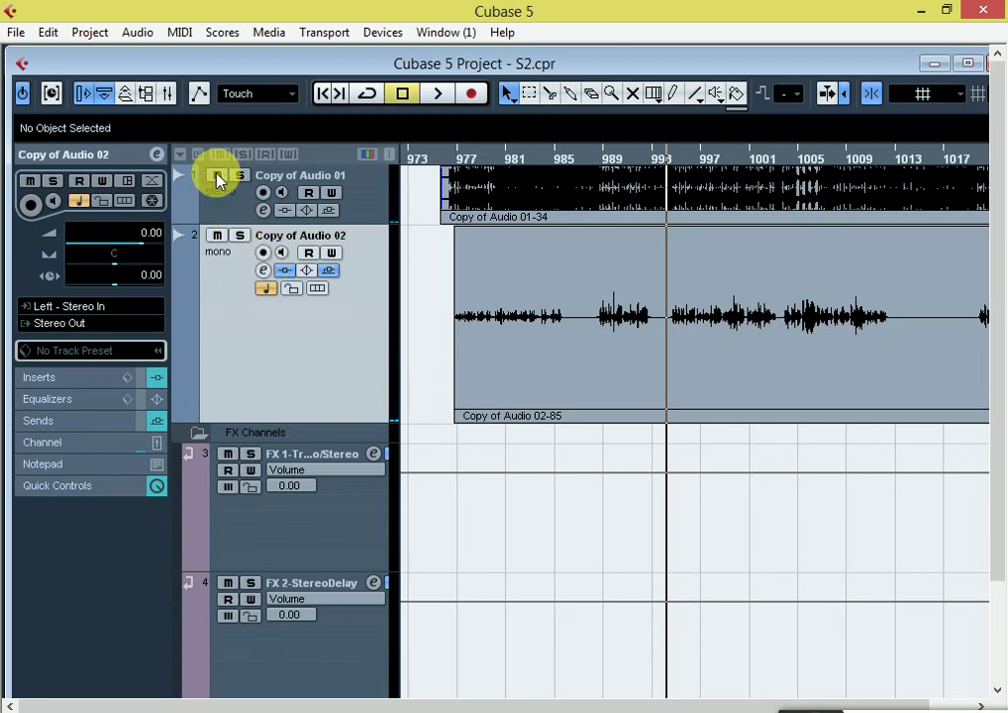
Open all five insert plug-ins of Copy of Audio 02 and arrange their windows to review the VSTDynamics, W43, WNS, PuigTec and Q10 settings.
{"action": "left_click", "coordinate": [262, 270]}
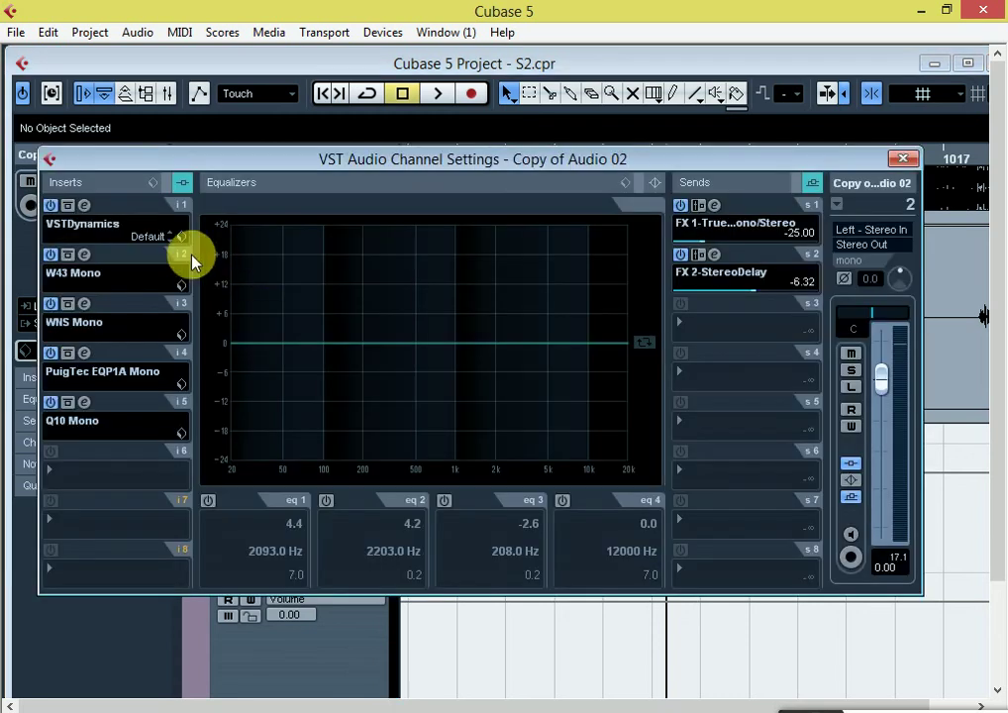
{"action": "left_click", "coordinate": [82, 206]}
{"action": "left_click", "coordinate": [83, 254]}
{"action": "left_click", "coordinate": [83, 303]}
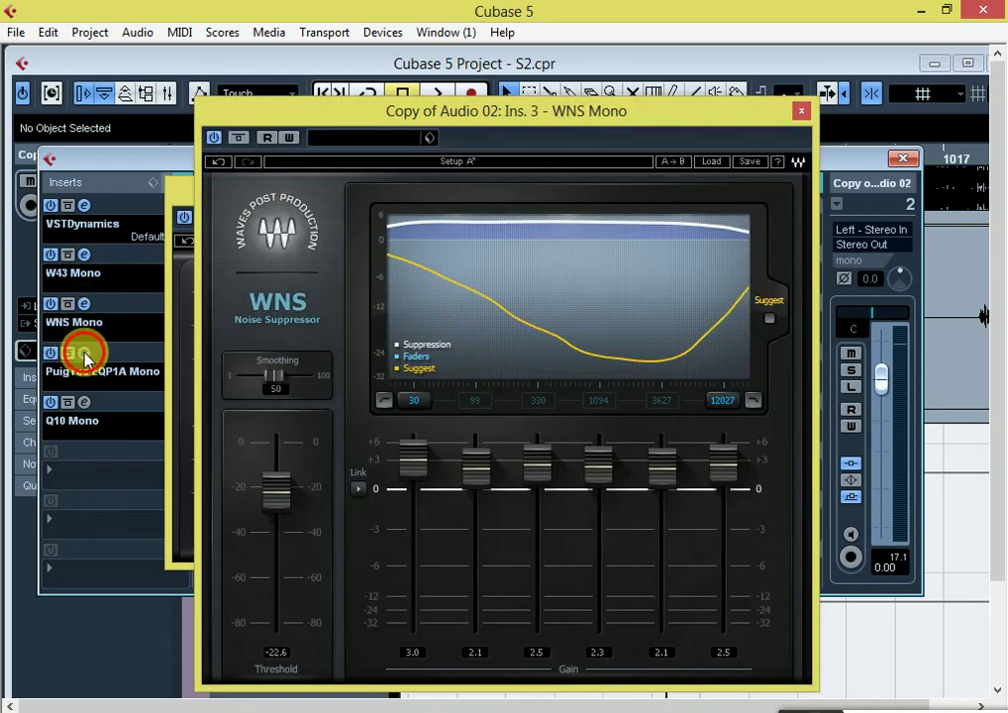
{"action": "left_click", "coordinate": [85, 358]}
{"action": "left_click_drag", "start_coordinate": [242, 225], "coordinate": [382, 163]}
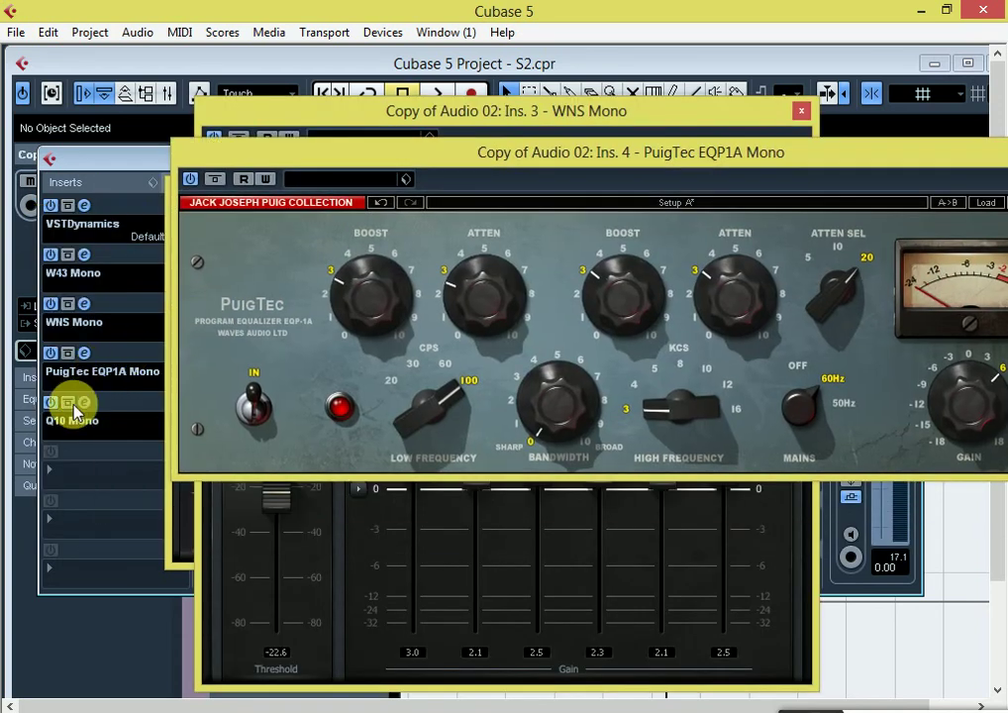
{"action": "left_click", "coordinate": [76, 406]}
{"action": "left_click_drag", "start_coordinate": [496, 176], "coordinate": [258, 273]}
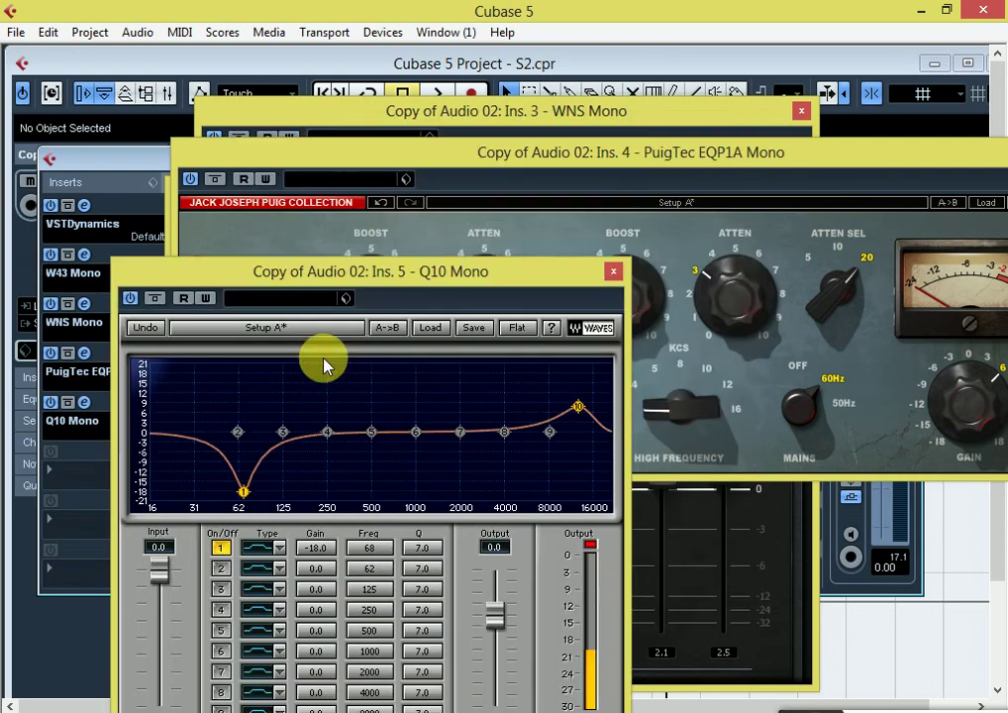
{"action": "left_click_drag", "start_coordinate": [326, 272], "coordinate": [257, 363]}
{"action": "left_click_drag", "start_coordinate": [465, 173], "coordinate": [334, 114]}
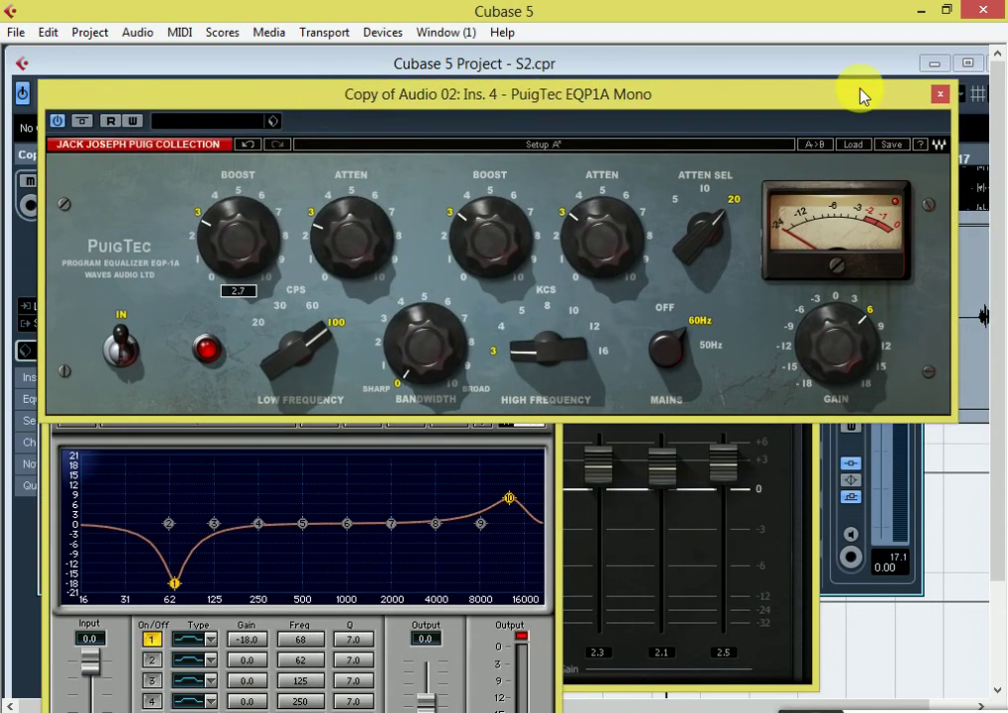
Review and close each insert plug-in window of Copy of Audio 02, and close its channel settings.
{"action": "left_click", "coordinate": [940, 96]}
{"action": "left_click", "coordinate": [801, 111]}
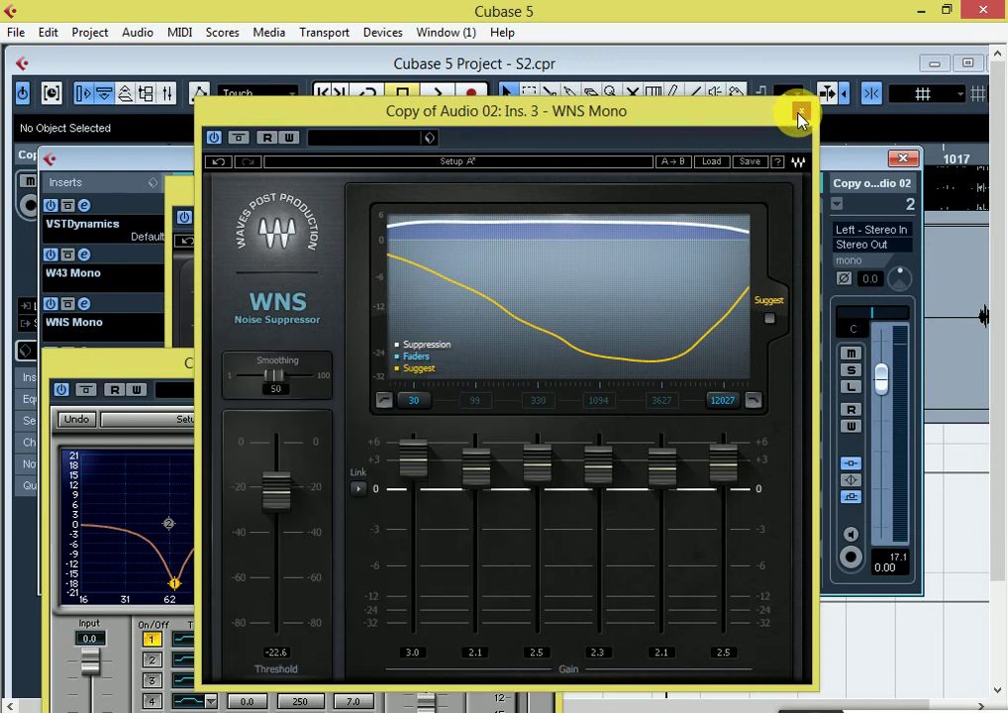
{"action": "left_click", "coordinate": [801, 110]}
{"action": "left_click", "coordinate": [675, 191]}
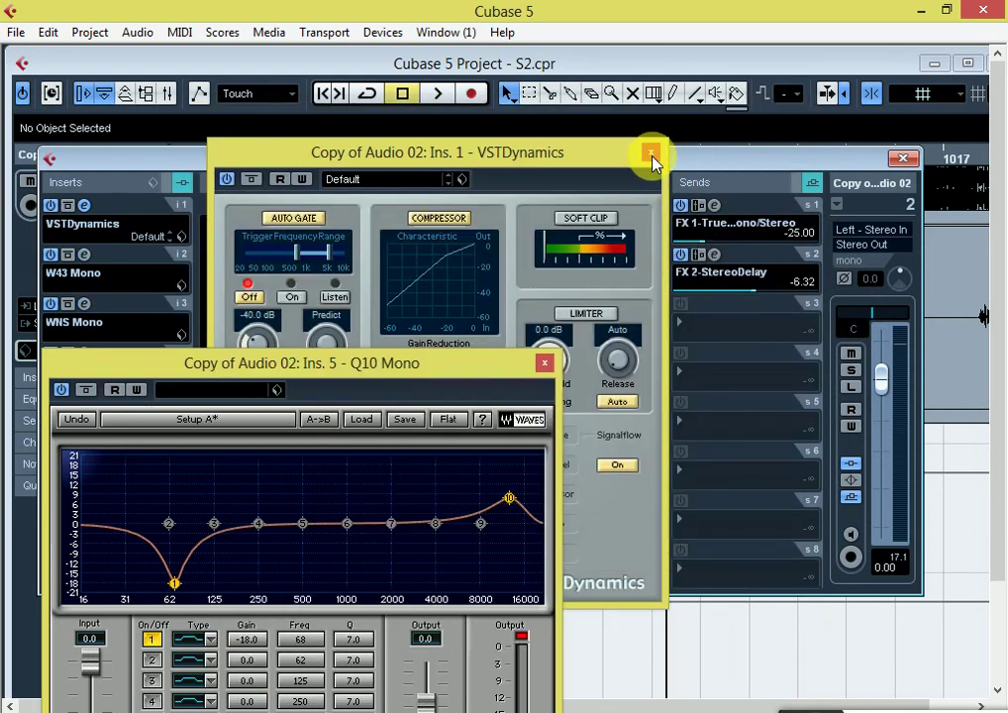
{"action": "left_click", "coordinate": [651, 154]}
{"action": "left_click", "coordinate": [545, 365]}
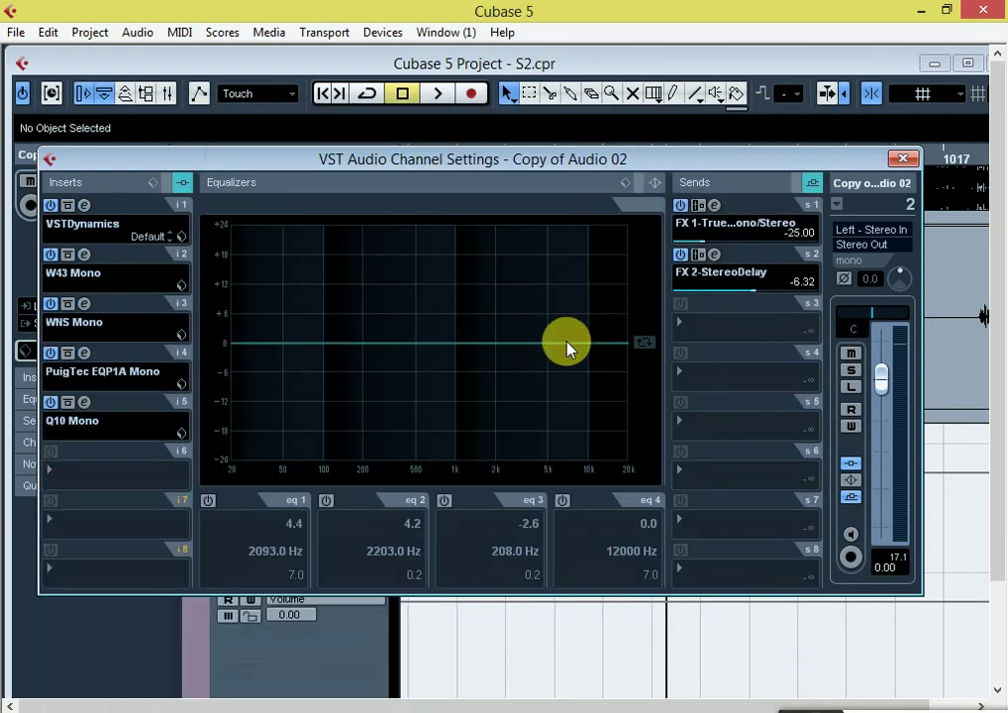
{"action": "left_click", "coordinate": [902, 160]}
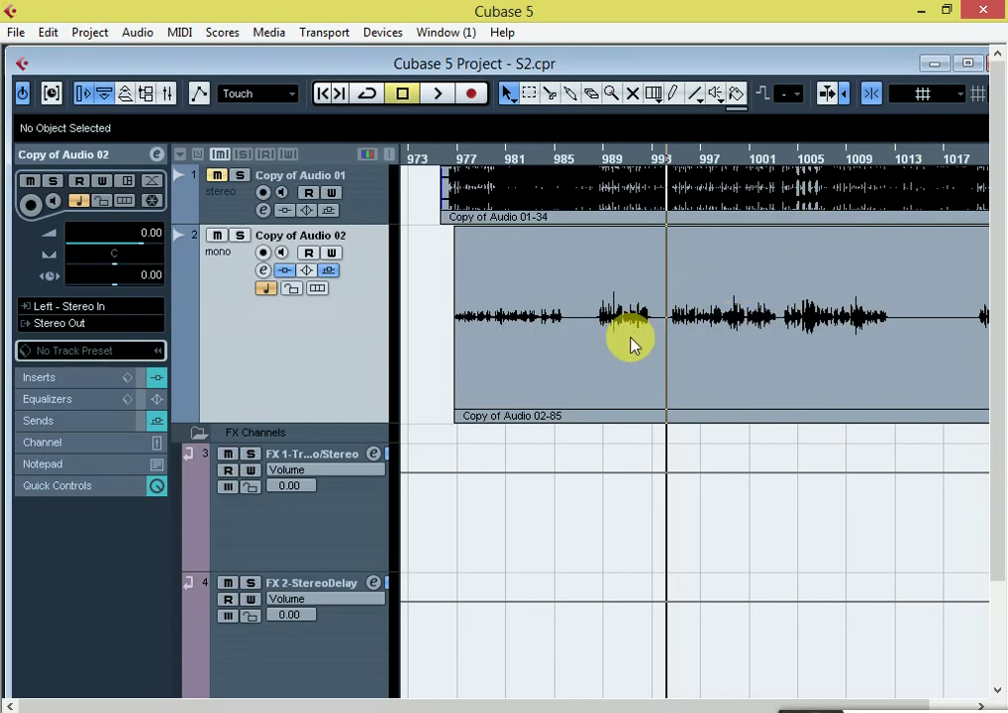
Save and close the project S2.cpr, and quit the program.
{"action": "left_click", "coordinate": [968, 62]}
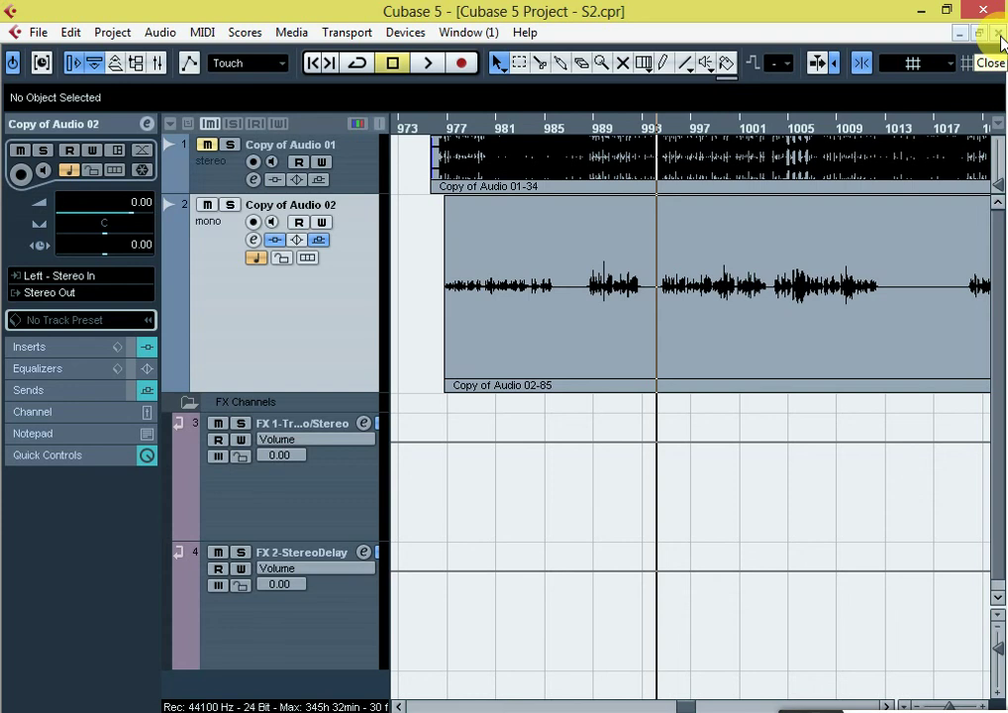
{"action": "left_click", "coordinate": [999, 36]}
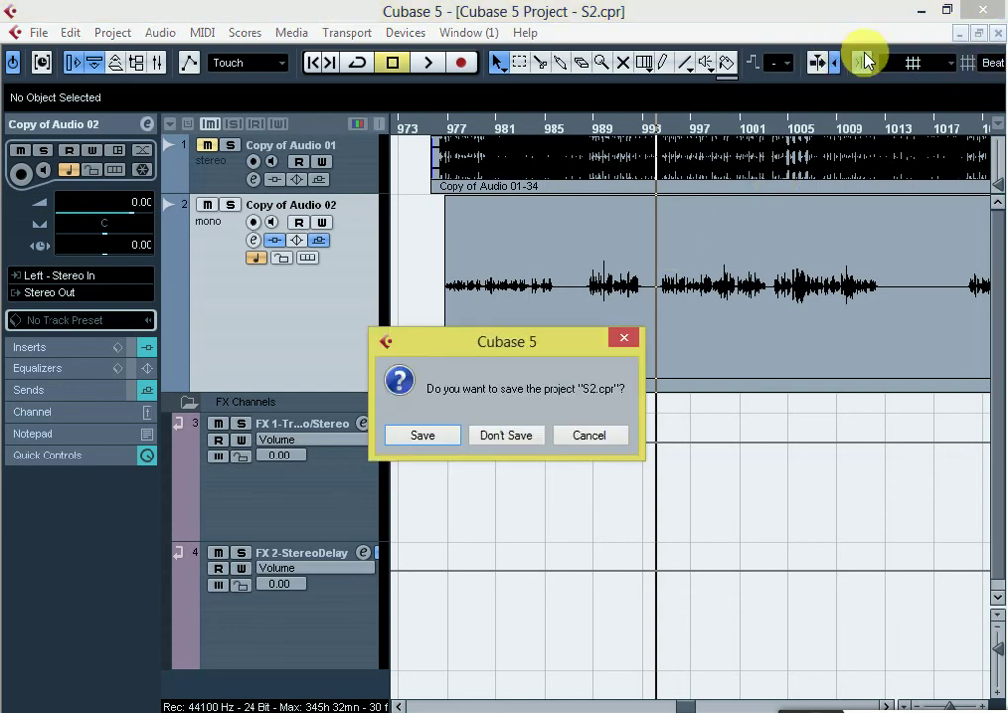
{"action": "left_click", "coordinate": [431, 445]}
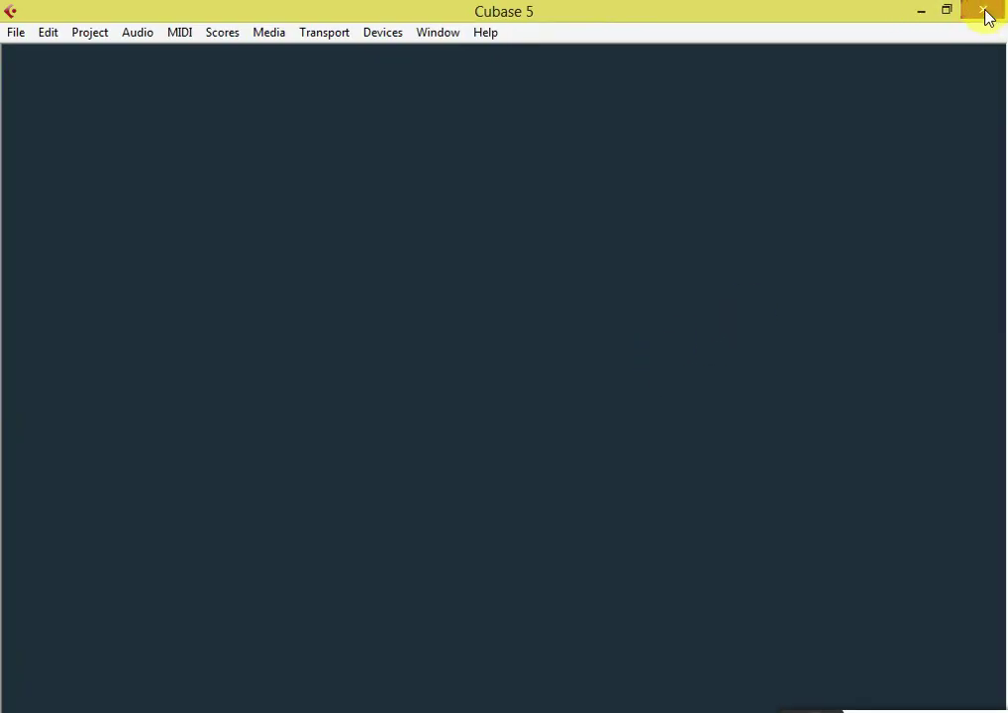
{"action": "left_click", "coordinate": [988, 14]}
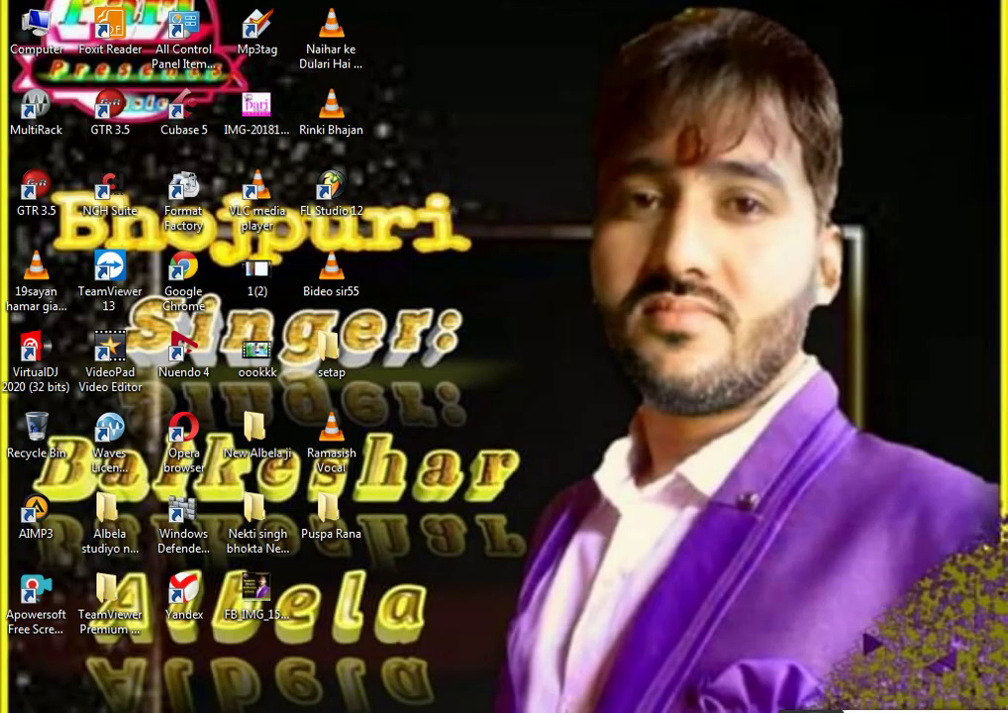